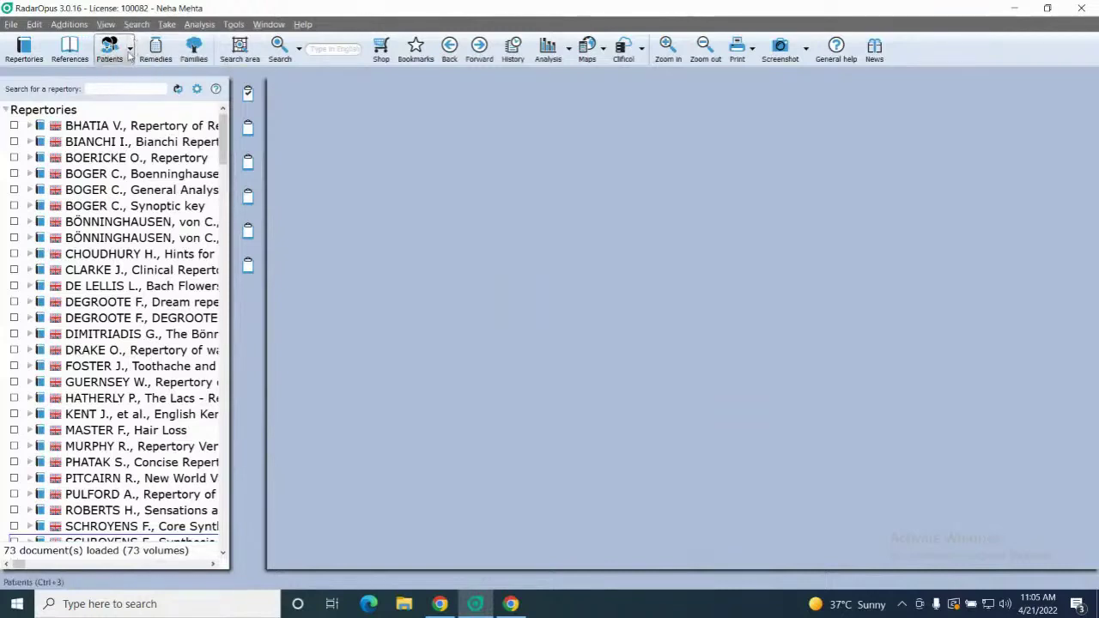
Create a new patient from the Patients menu and open its blank Administrative details form
{"action": "left_click", "coordinate": [131, 49]}
{"action": "left_click", "coordinate": [134, 79]}
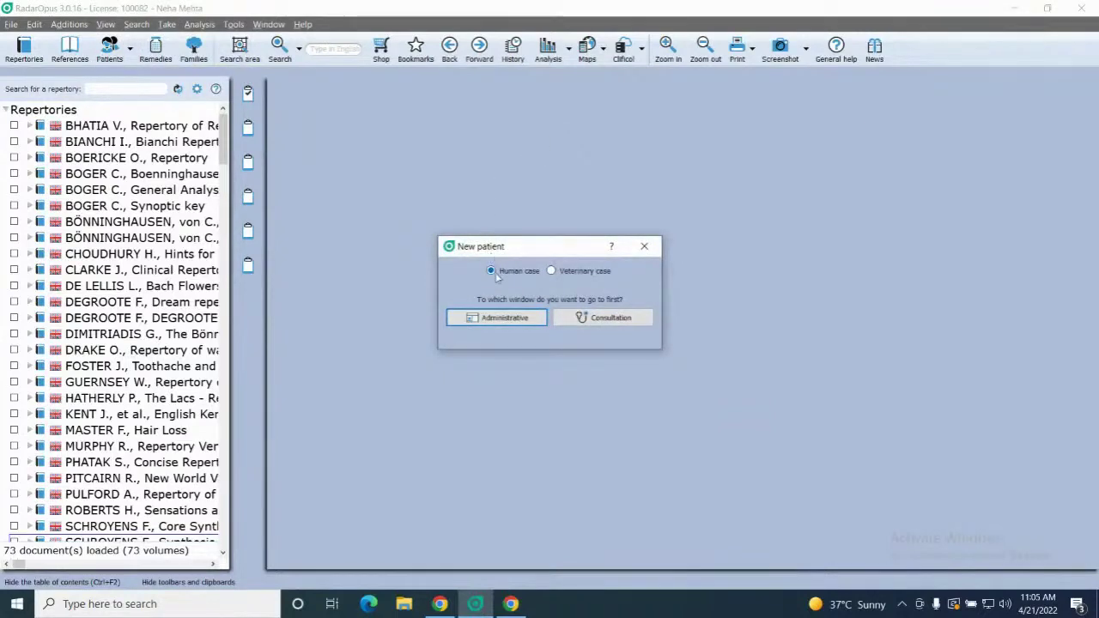
{"action": "left_click", "coordinate": [500, 320]}
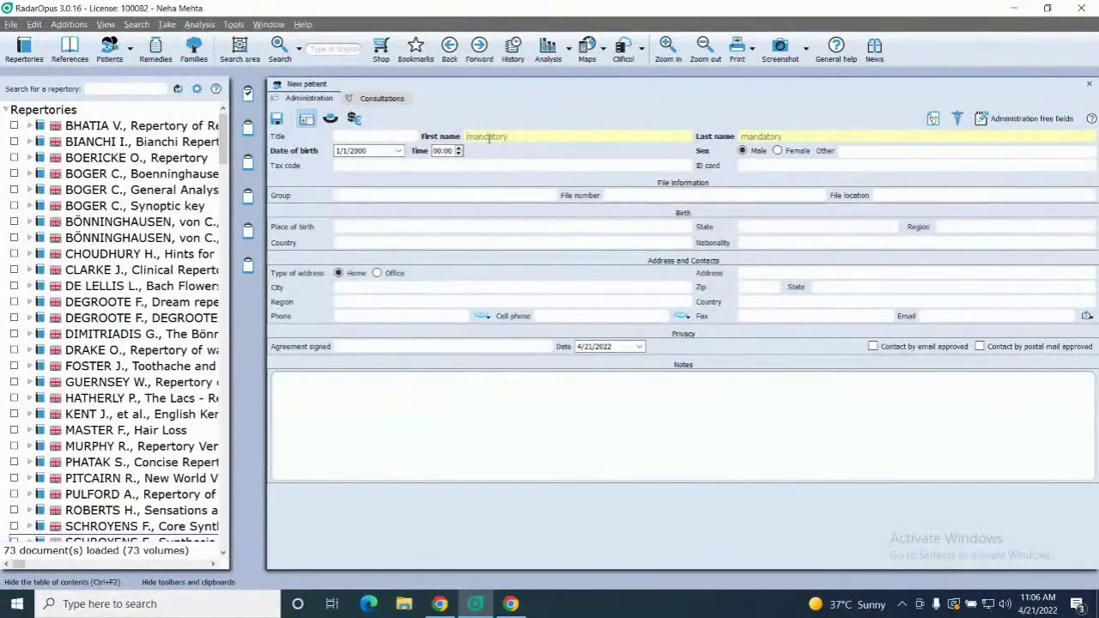
Enter the patient's first and last name and set the title to Mister
{"action": "left_click", "coordinate": [787, 137]}
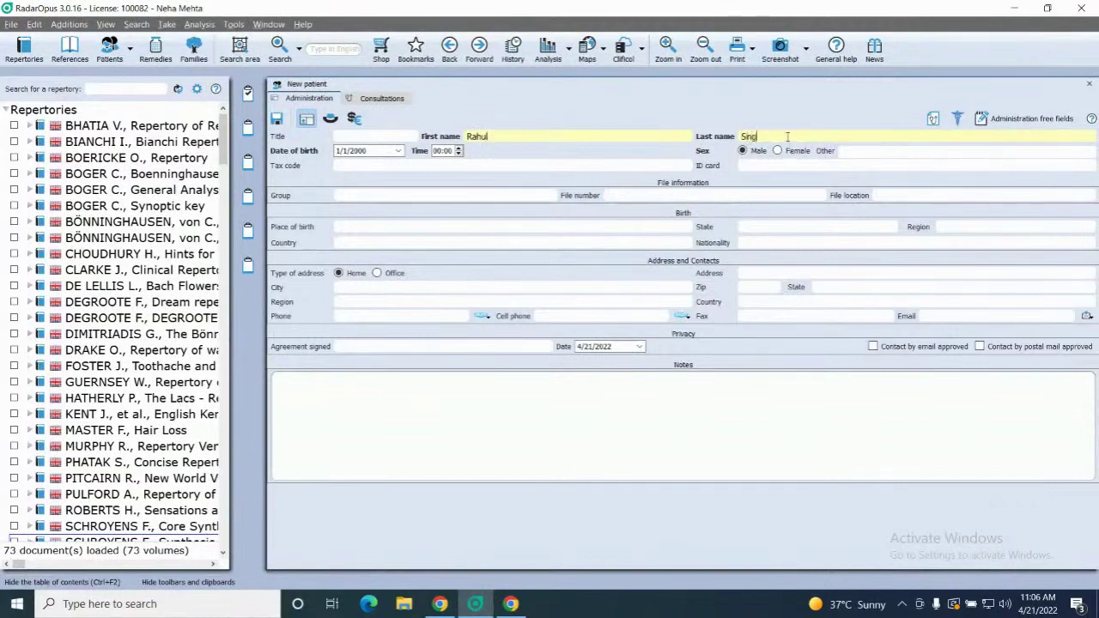
{"action": "left_click", "coordinate": [412, 137]}
{"action": "left_click", "coordinate": [412, 137]}
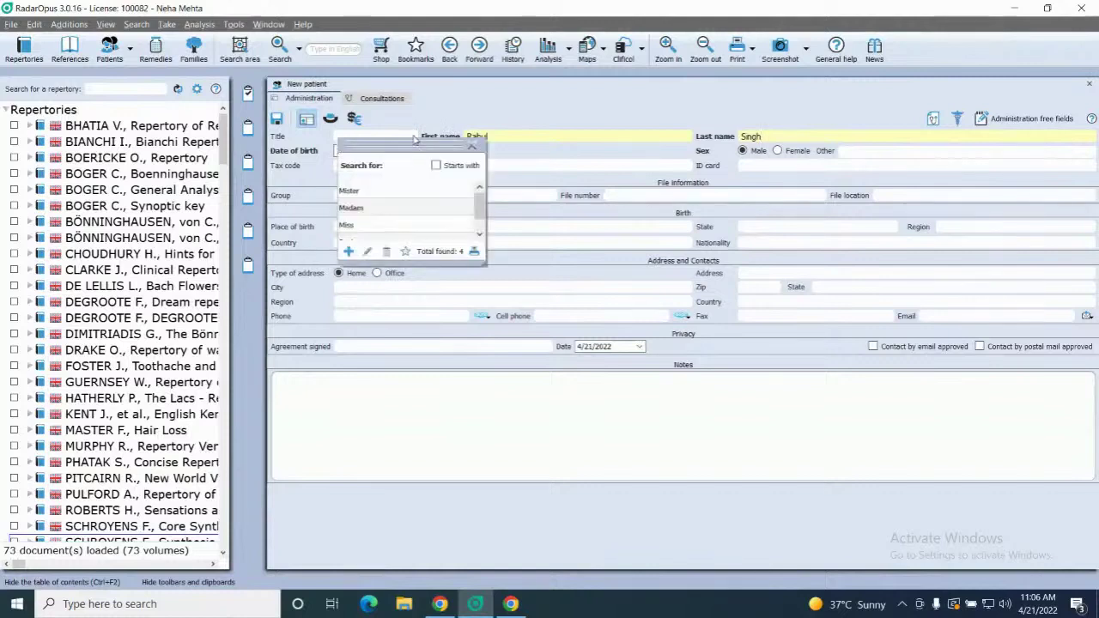
{"action": "left_click", "coordinate": [366, 193]}
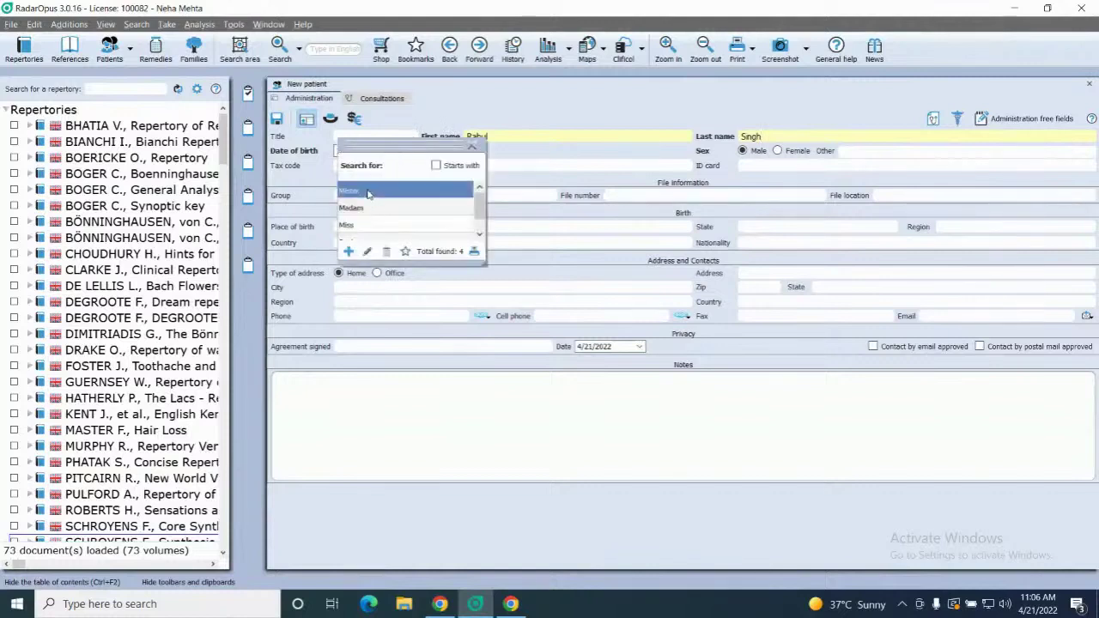
{"action": "left_click", "coordinate": [367, 193]}
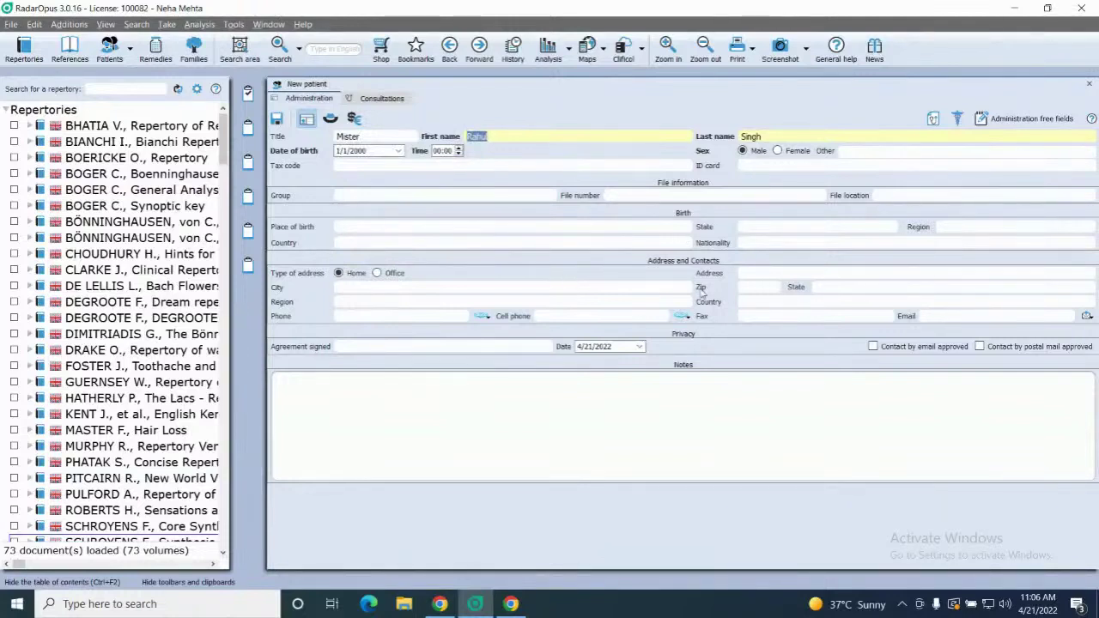
Enter the patient's home address and save the patient record
{"action": "left_click", "coordinate": [740, 274]}
{"action": "type", "text": "Shah"}
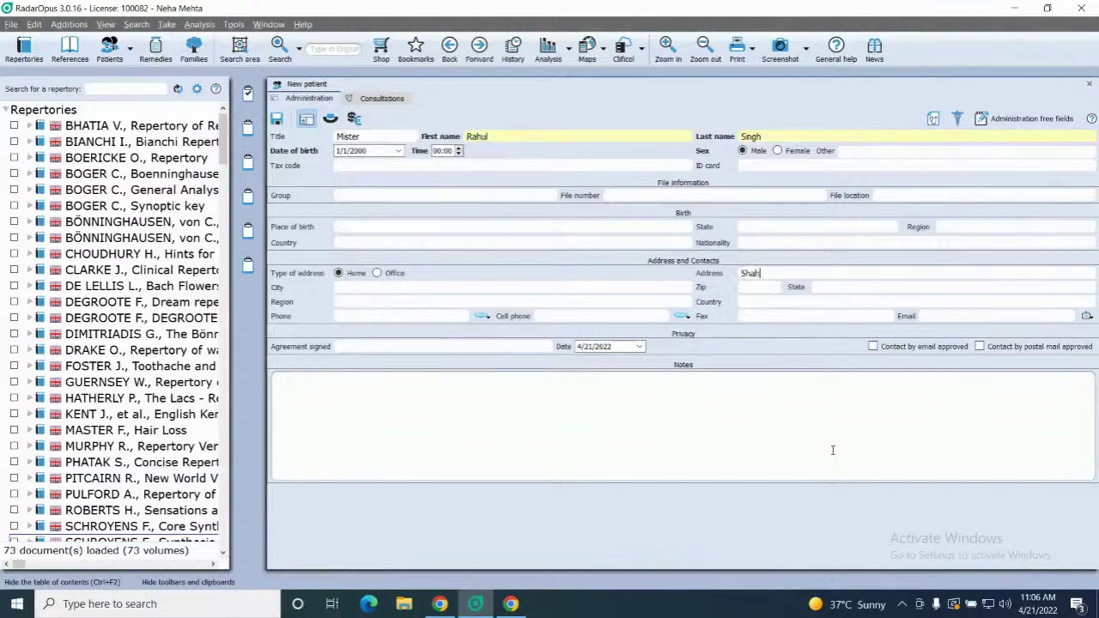
{"action": "type", "text": "dara Delhi"}
{"action": "left_click", "coordinate": [278, 119]}
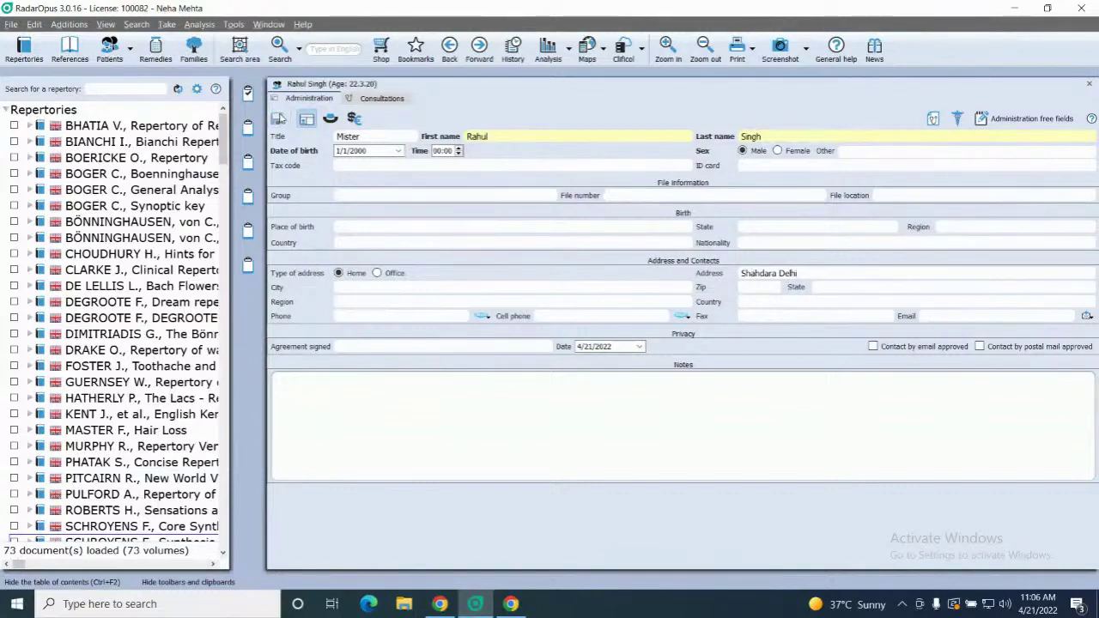
Search the patient list by partial name to find the new patient, then clear it to list all 38
{"action": "left_click", "coordinate": [110, 50]}
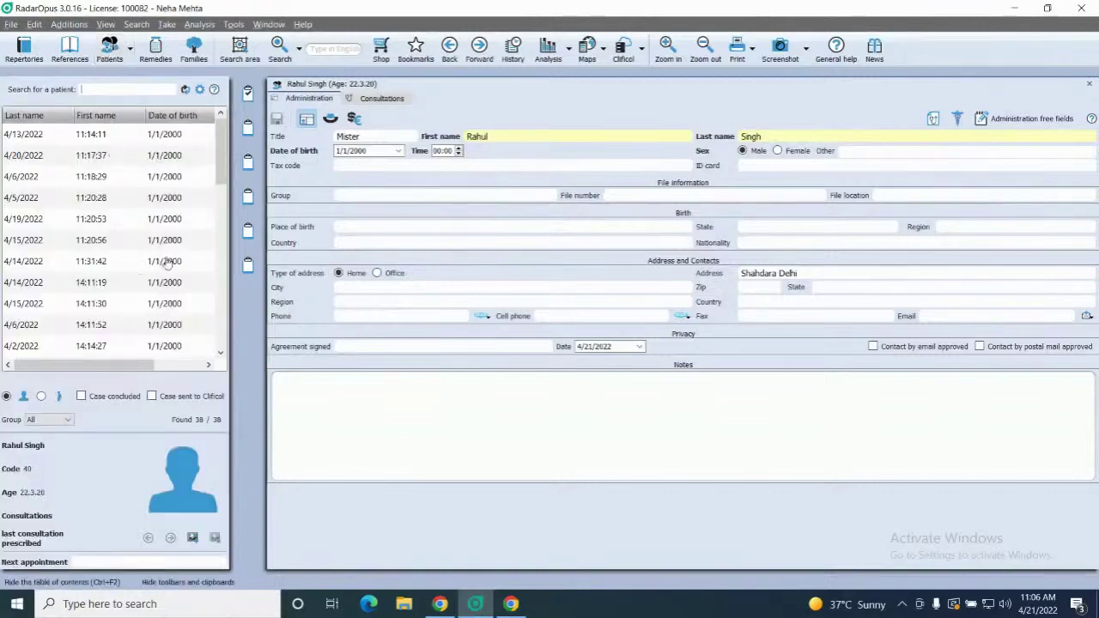
{"action": "left_click_drag", "start_coordinate": [221, 173], "coordinate": [220, 328]}
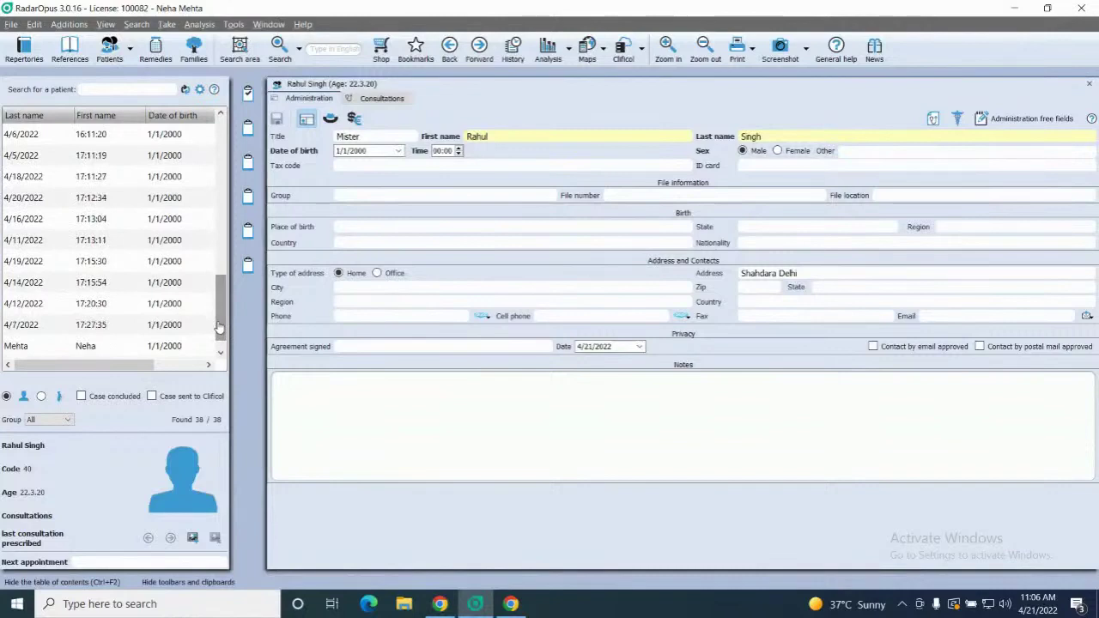
{"action": "left_click_drag", "start_coordinate": [220, 326], "coordinate": [214, 145]}
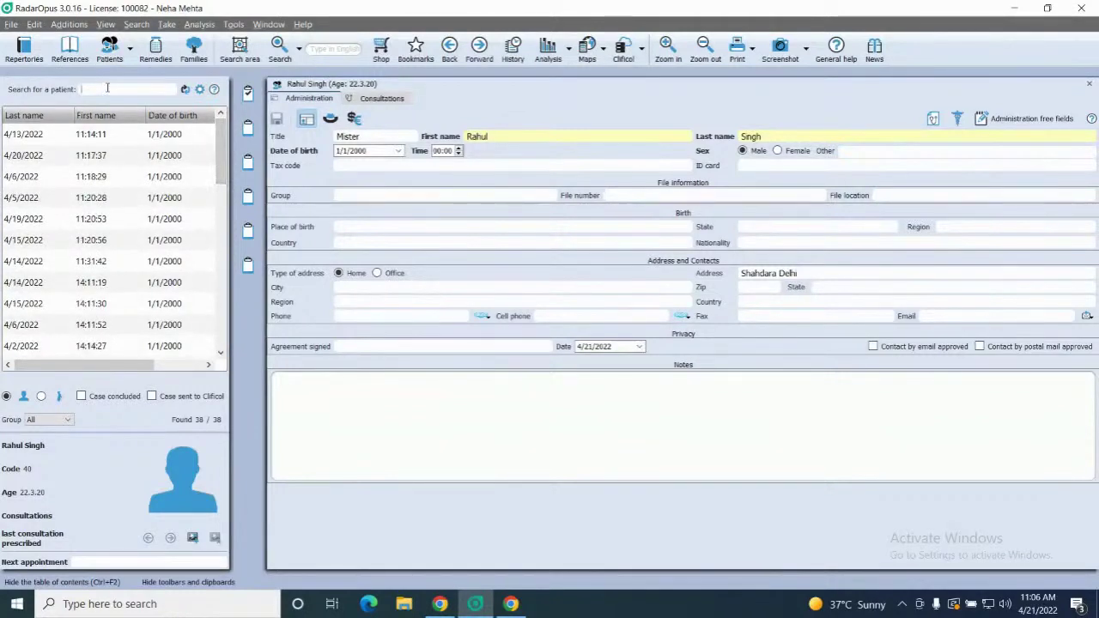
{"action": "type", "text": "ra"}
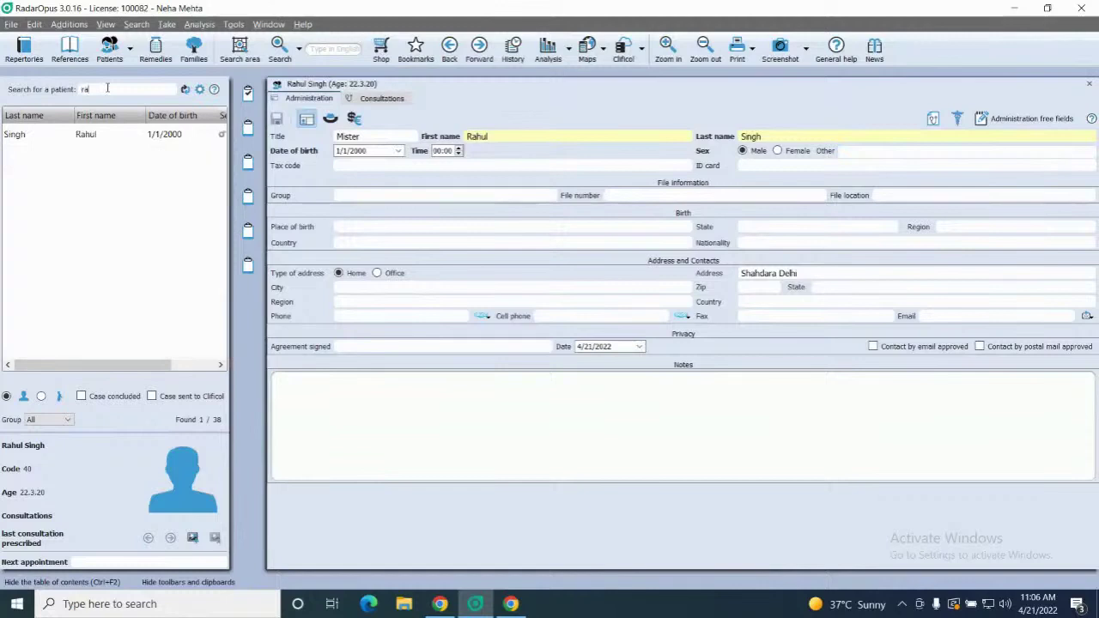
{"action": "key", "text": "BackSpace"}
{"action": "key", "text": "BackSpace"}
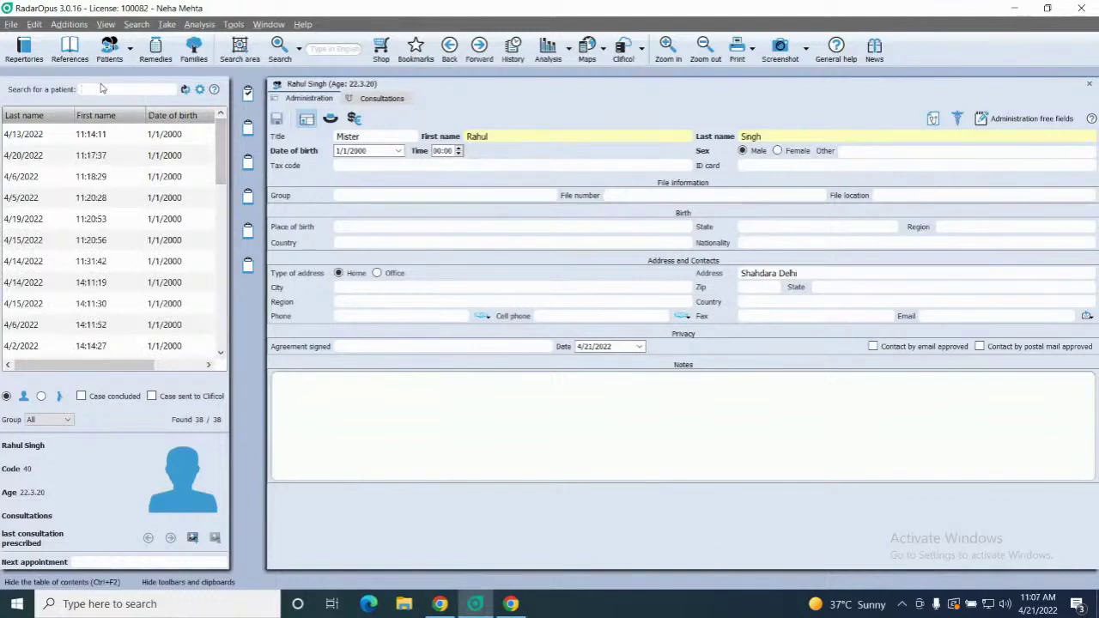
{"action": "type", "text": "rahu"}
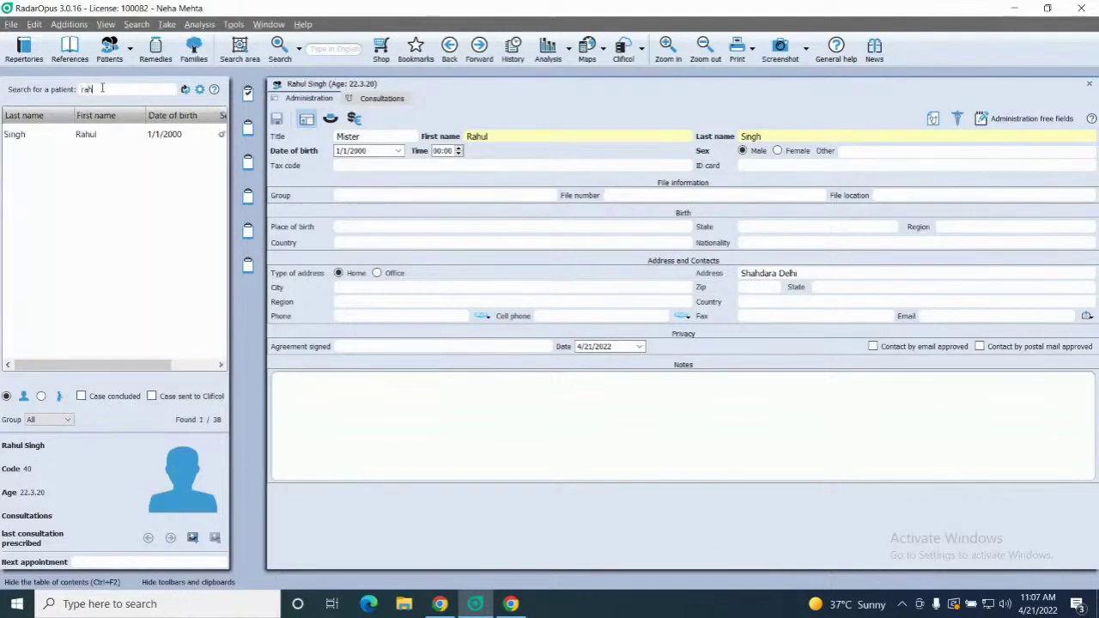
{"action": "key", "text": "BackSpace"}
{"action": "key", "text": "BackSpace"}
{"action": "key", "text": "BackSpace"}
{"action": "key", "text": "BackSpace"}
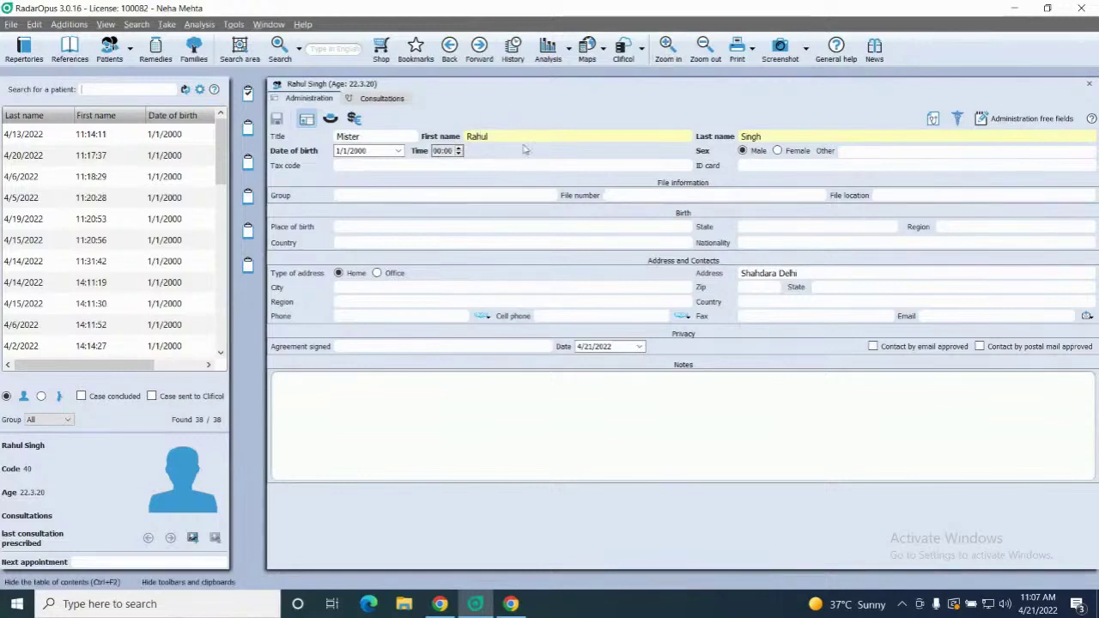
Enter the patient's file number and switch to the Personal information details
{"action": "left_click", "coordinate": [667, 195]}
{"action": "type", "text": "R-"}
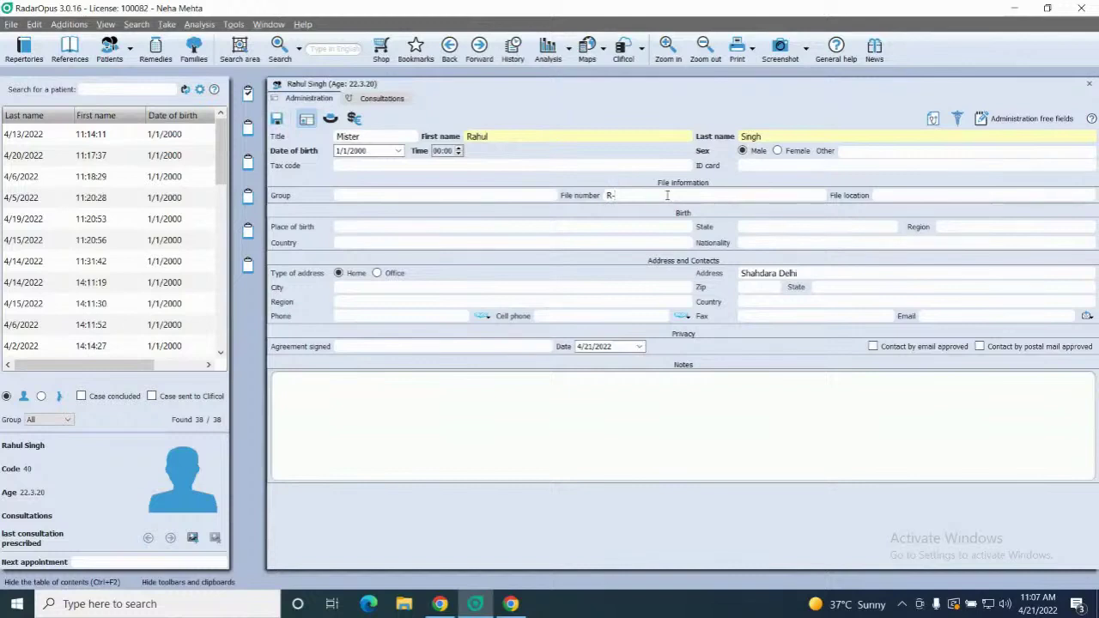
{"action": "type", "text": "21"}
{"action": "left_click", "coordinate": [330, 117]}
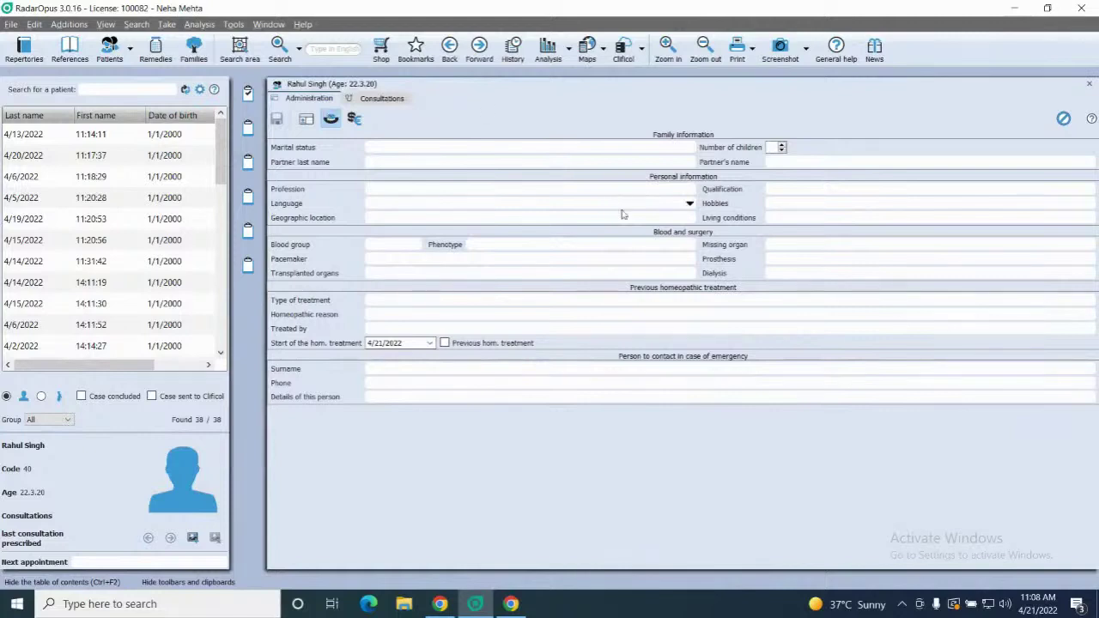
Enter 'Damp conditions' as living conditions and 'gall bladder' as missing organ, leaving blood group unset
{"action": "left_click", "coordinate": [810, 218]}
{"action": "type", "text": "Damp "}
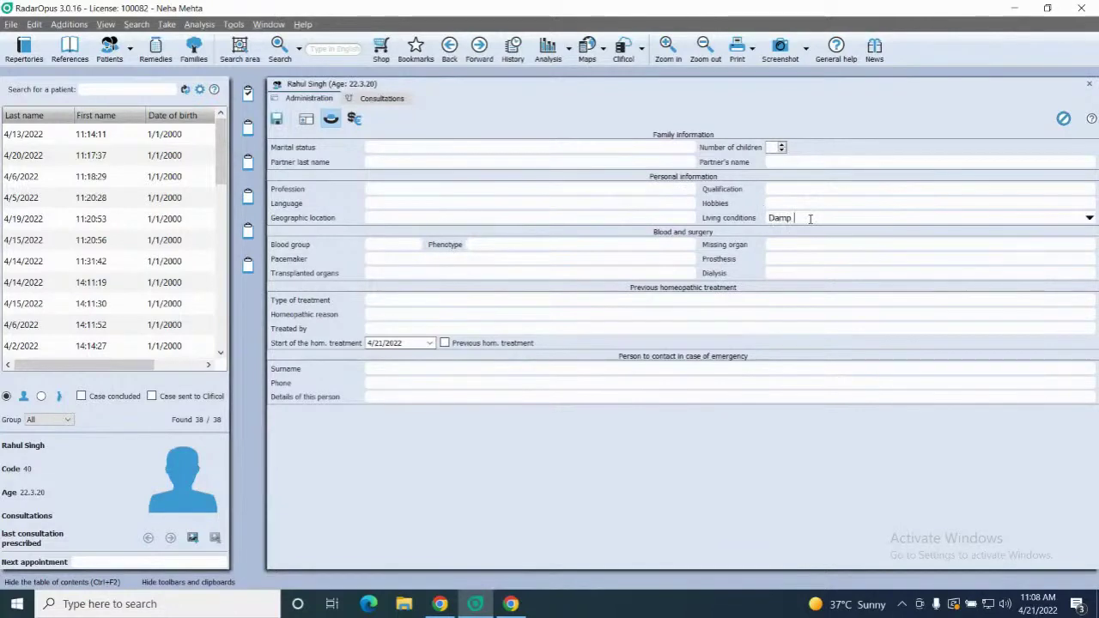
{"action": "type", "text": "conditions"}
{"action": "type", "text": "gall bladder"}
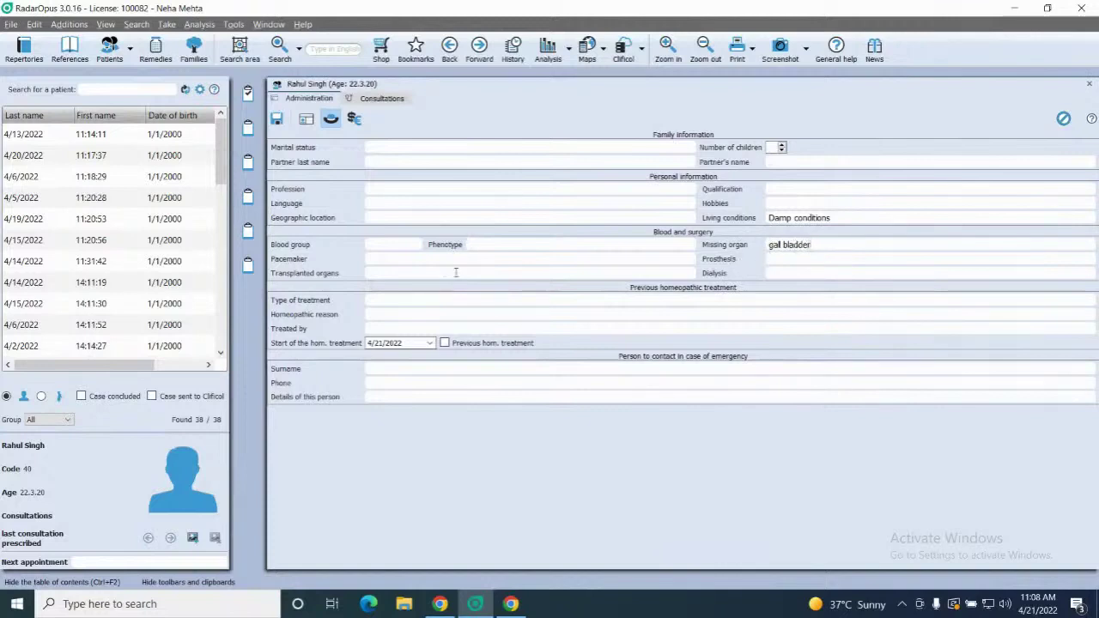
{"action": "left_click", "coordinate": [416, 247]}
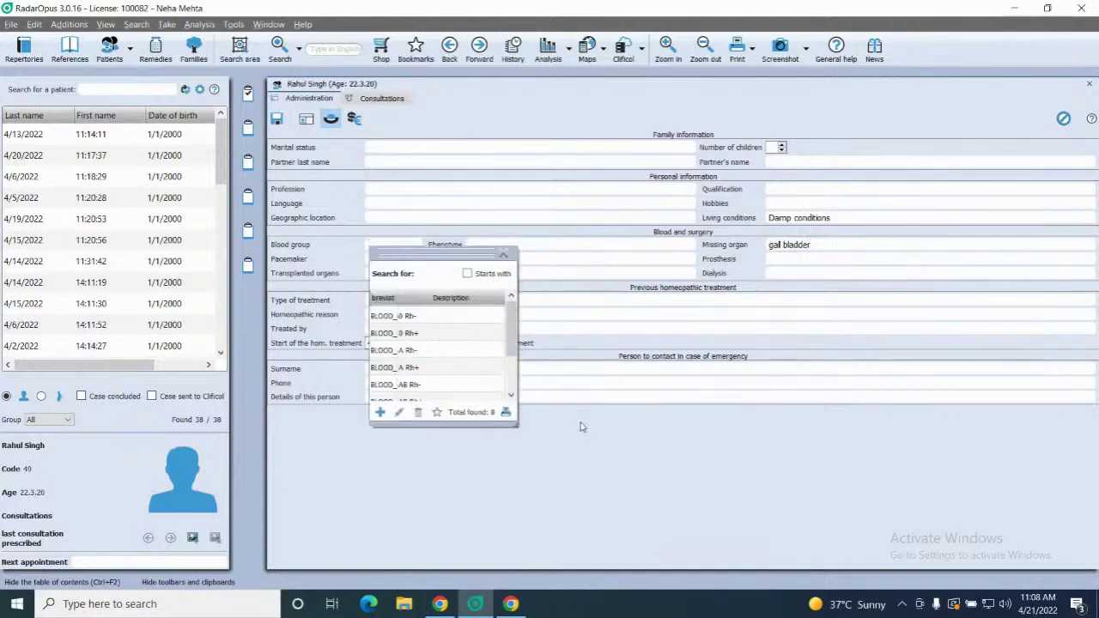
{"action": "left_click", "coordinate": [504, 256]}
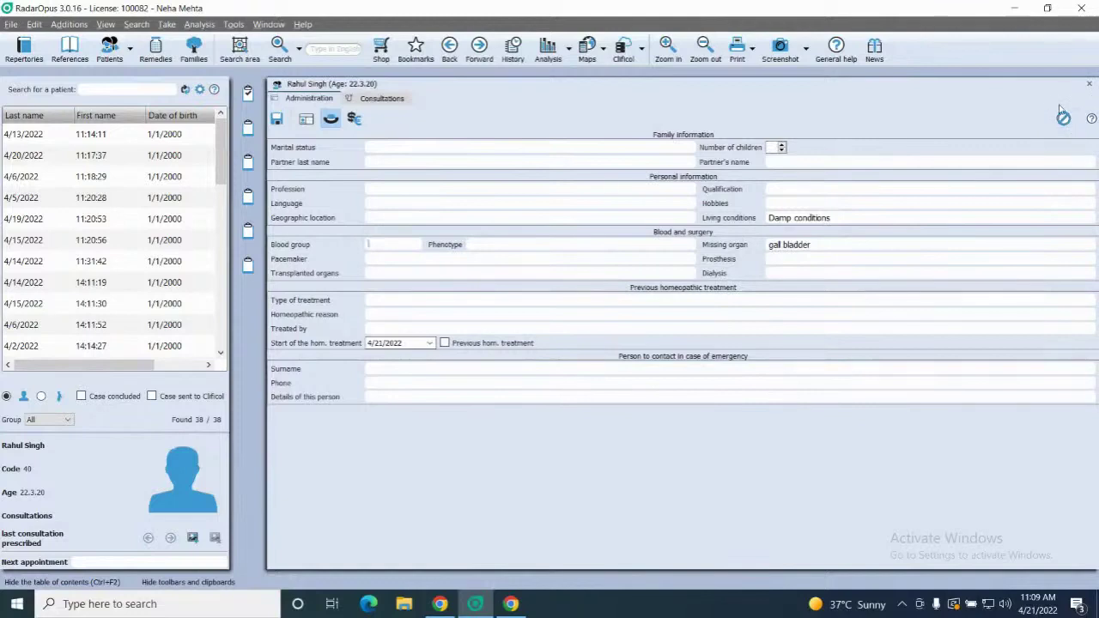
Mark drug addiction in the private history with the note 'Marijuana, cocain' and save
{"action": "left_click", "coordinate": [1063, 116]}
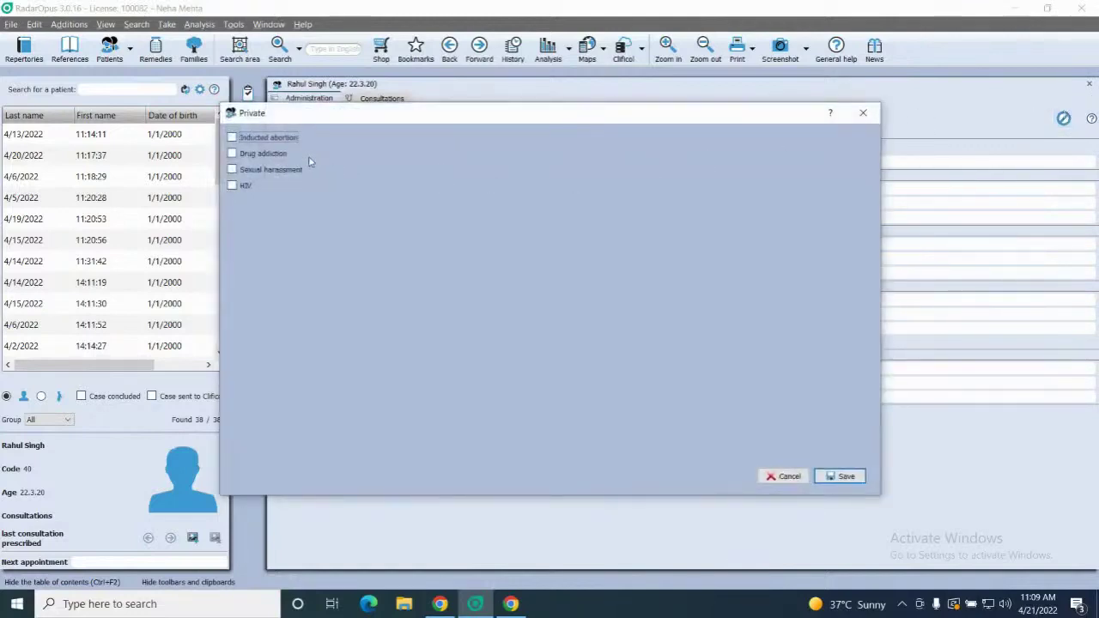
{"action": "left_click", "coordinate": [234, 154]}
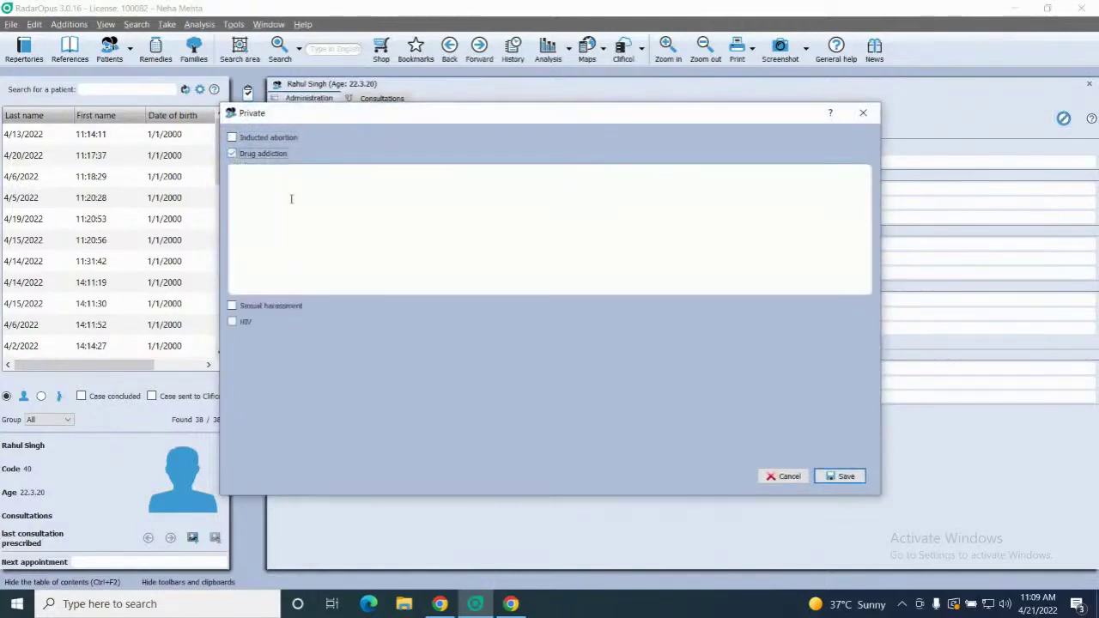
{"action": "left_click", "coordinate": [266, 207]}
{"action": "type", "text": "Mari"}
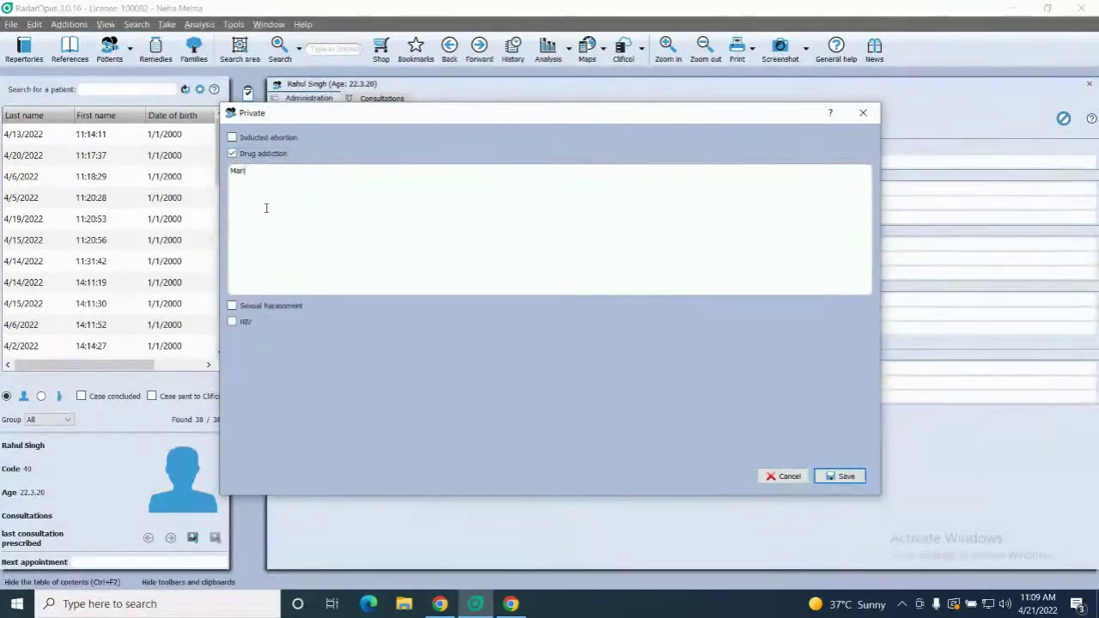
{"action": "type", "text": "juana"}
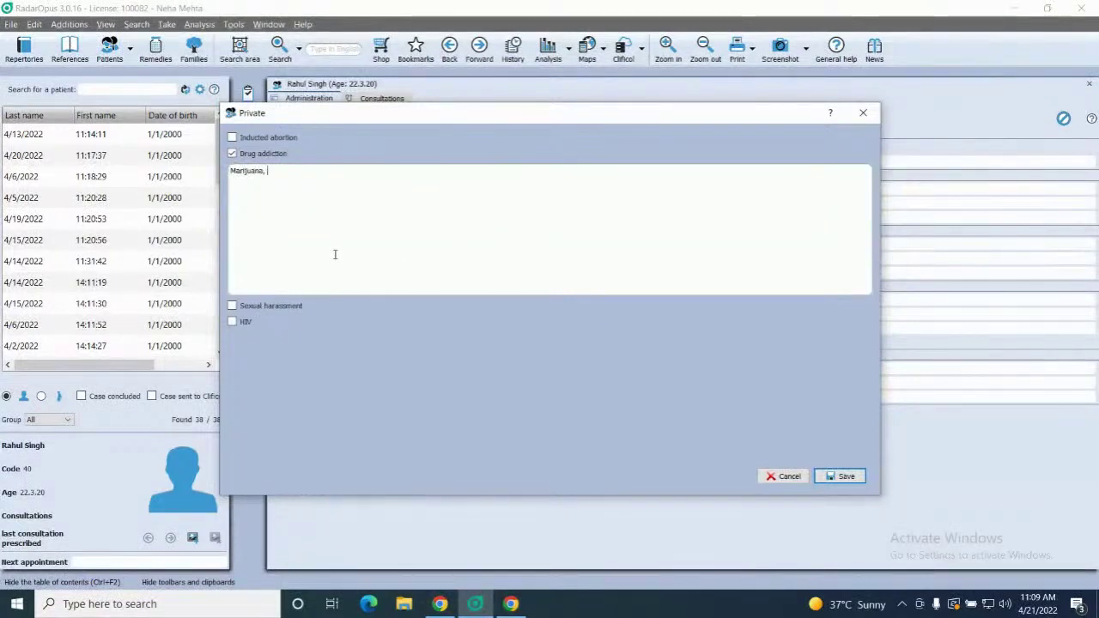
{"action": "type", "text": ", "}
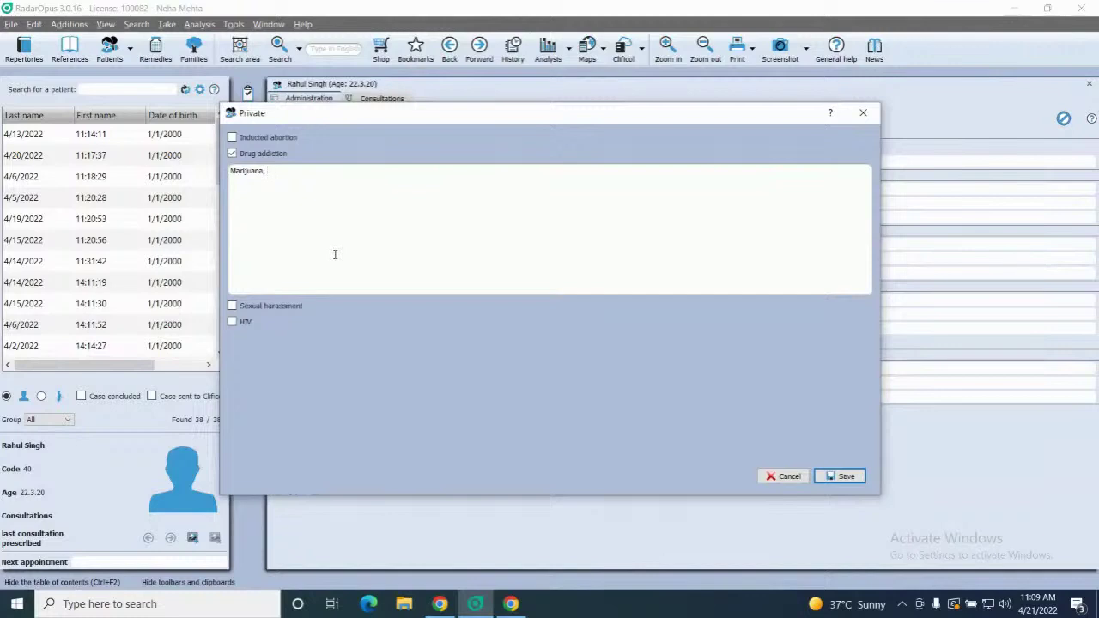
{"action": "type", "text": "cocaine"}
{"action": "left_click", "coordinate": [846, 477]}
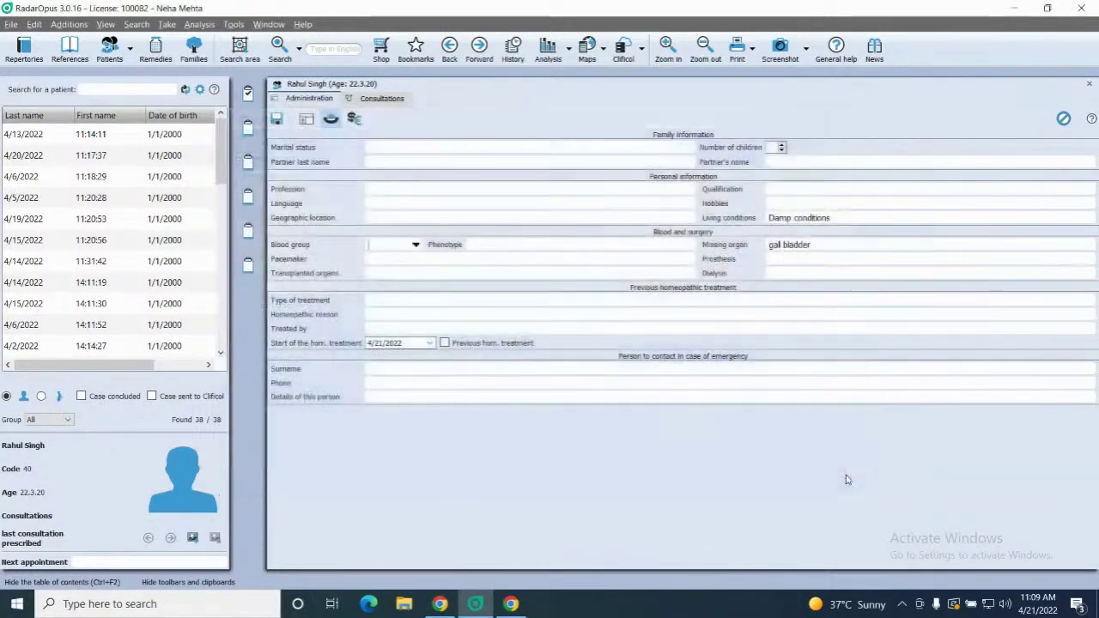
Uncheck Inducted abortion and leave HIV unmarked in the private history, then save
{"action": "left_click", "coordinate": [1068, 122]}
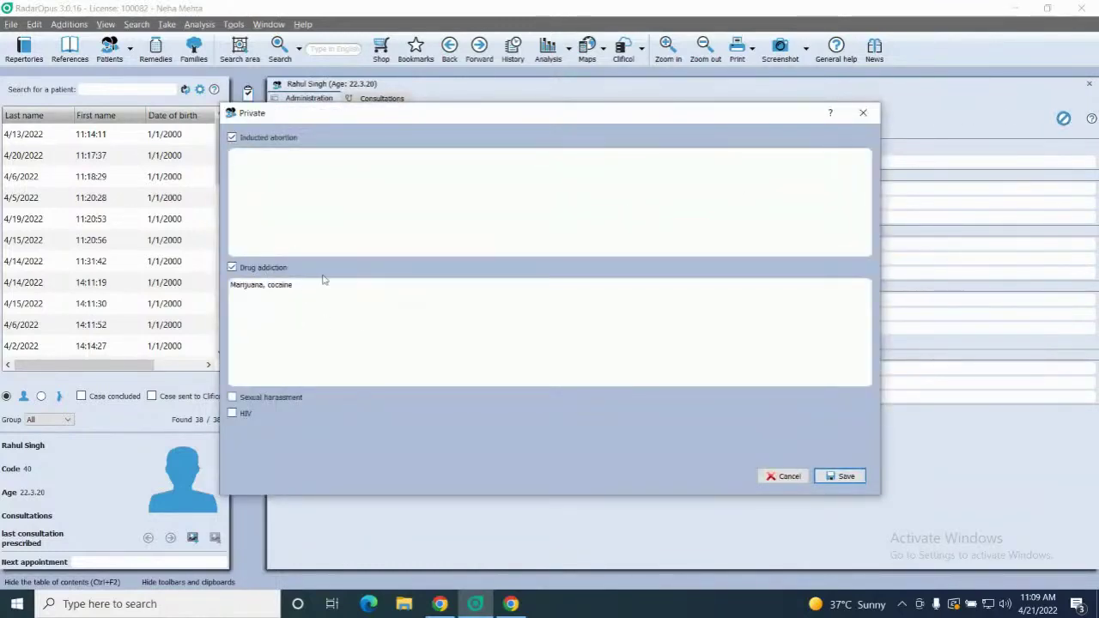
{"action": "left_click", "coordinate": [863, 114]}
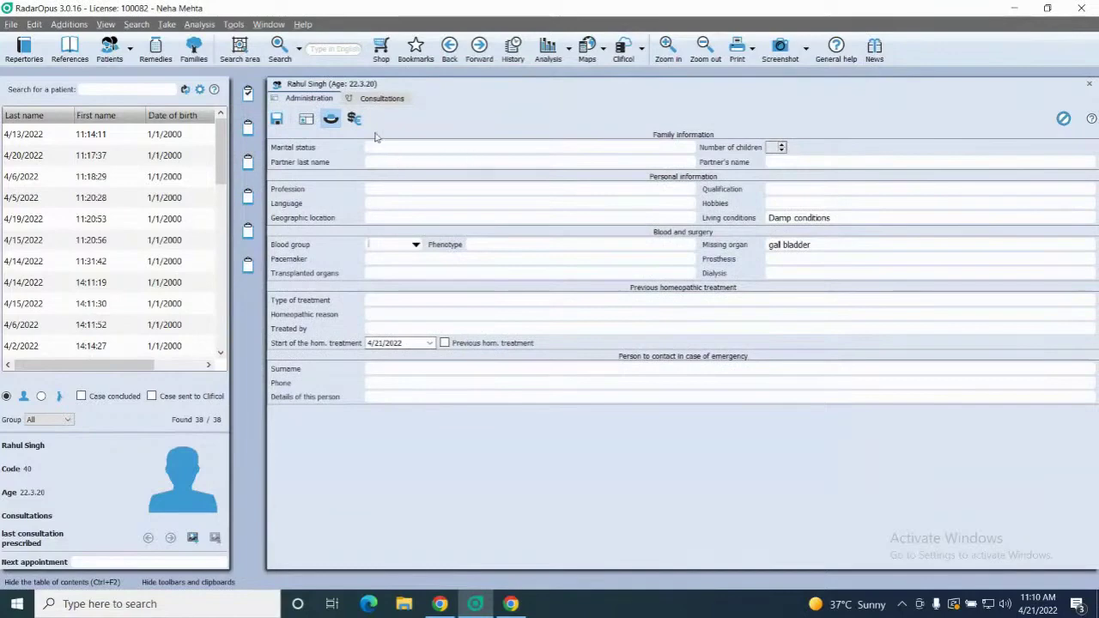
{"action": "left_click", "coordinate": [1063, 119]}
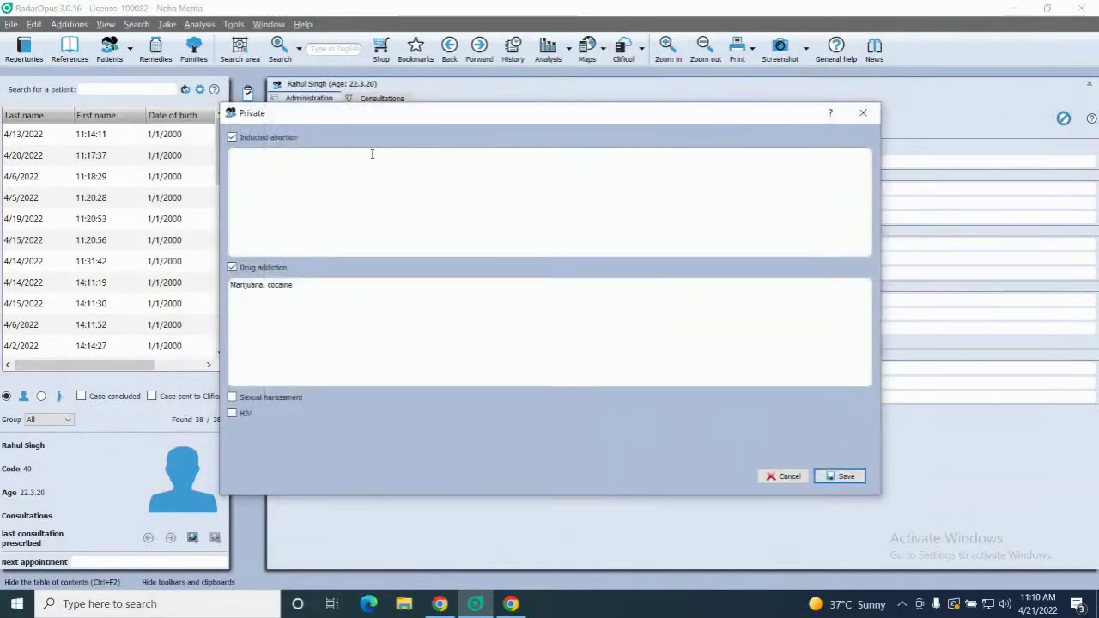
{"action": "left_click", "coordinate": [232, 137]}
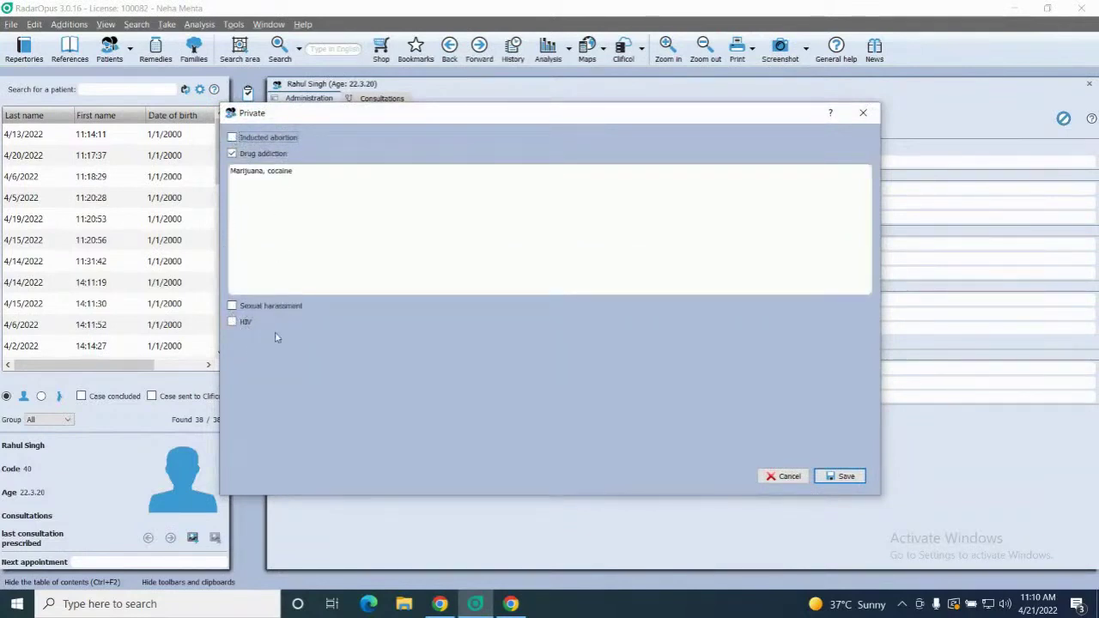
{"action": "left_click", "coordinate": [233, 323]}
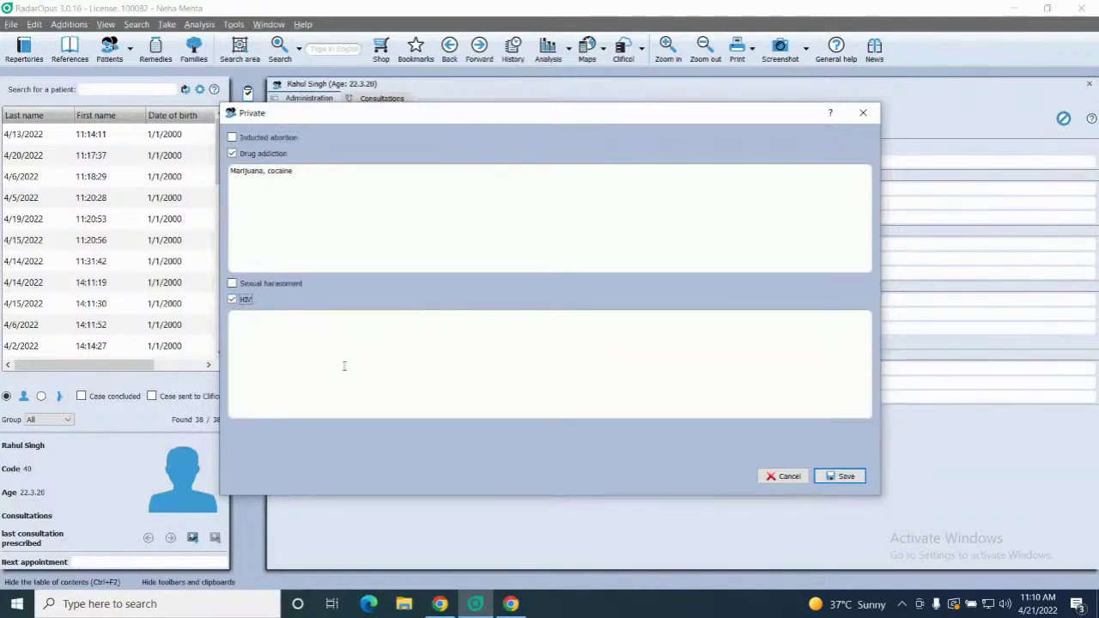
{"action": "left_click", "coordinate": [232, 300]}
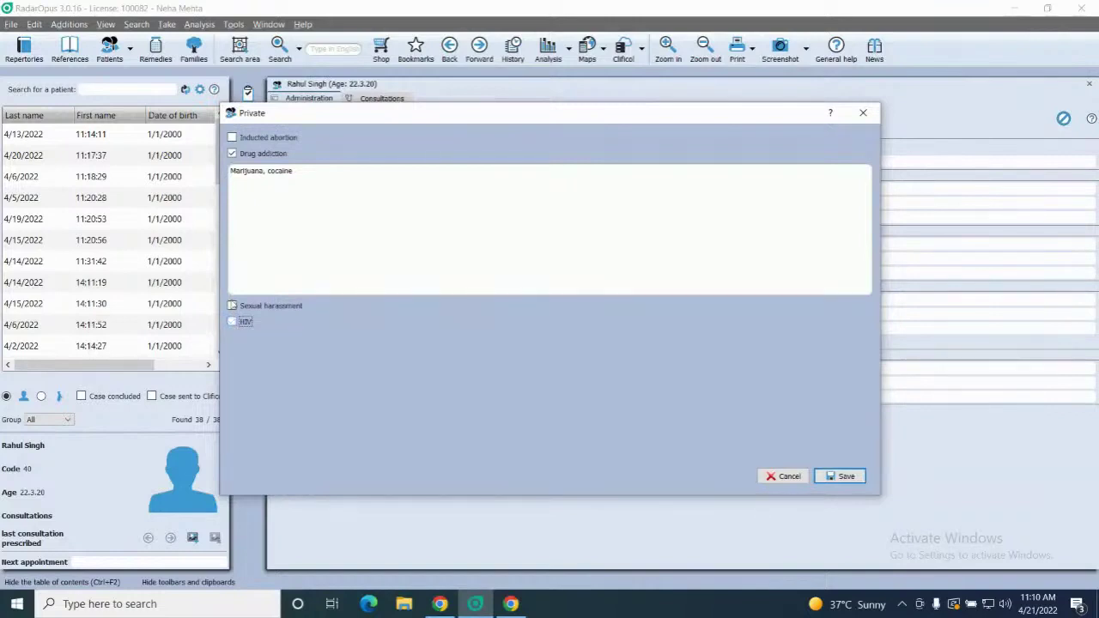
{"action": "left_click", "coordinate": [846, 476]}
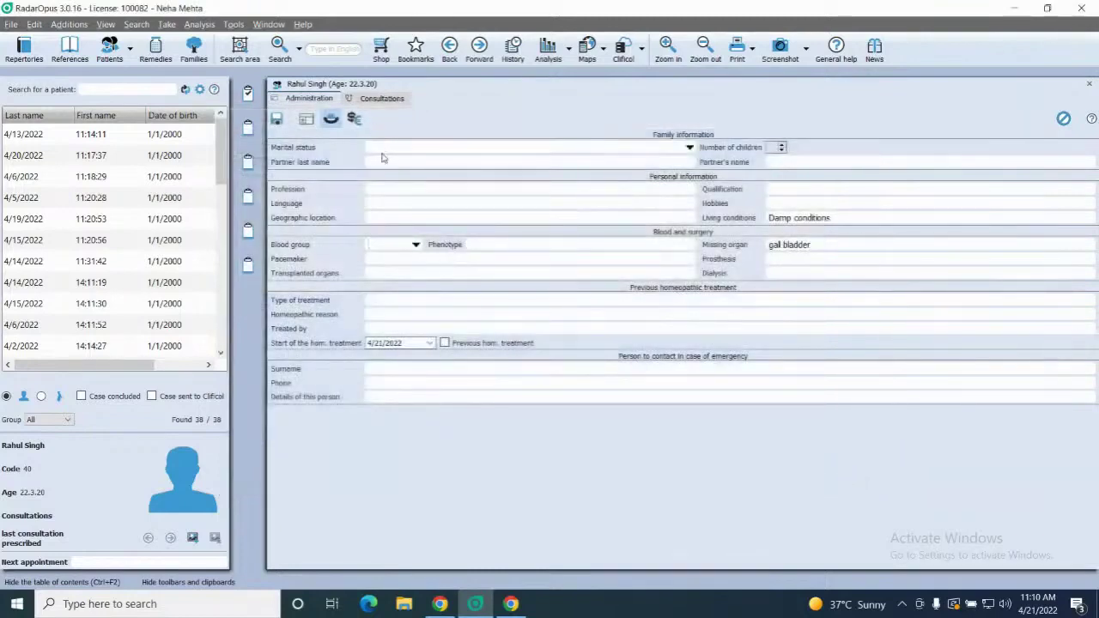
Start a new consultation with a C/O- heading and 'Sleeplessness since 5 months <overthinking'
{"action": "left_click", "coordinate": [372, 98]}
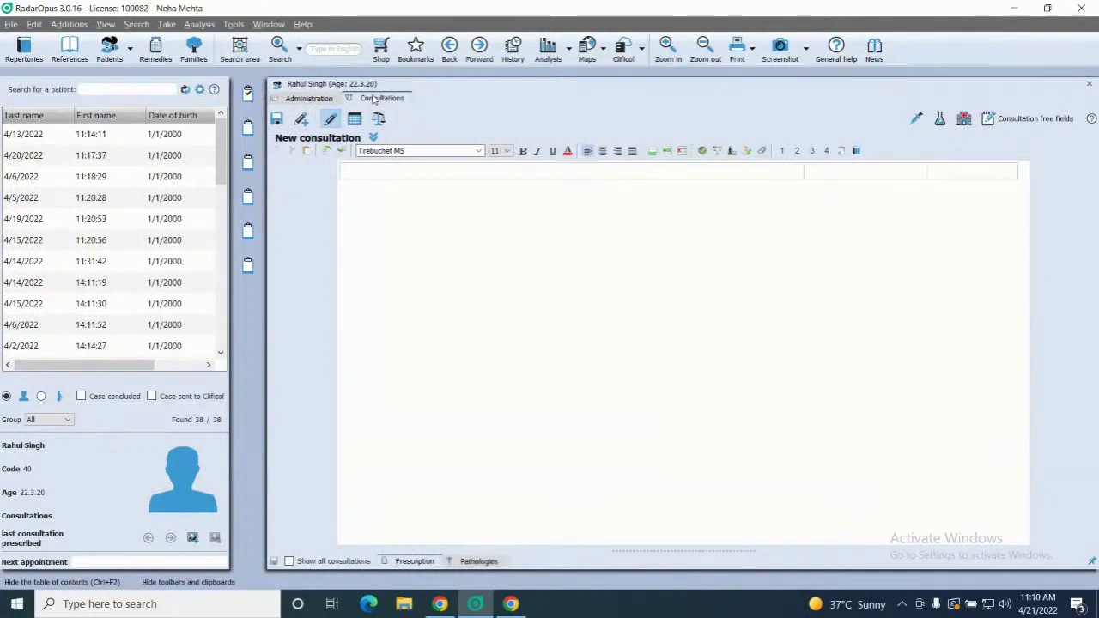
{"action": "type", "text": "Sle"}
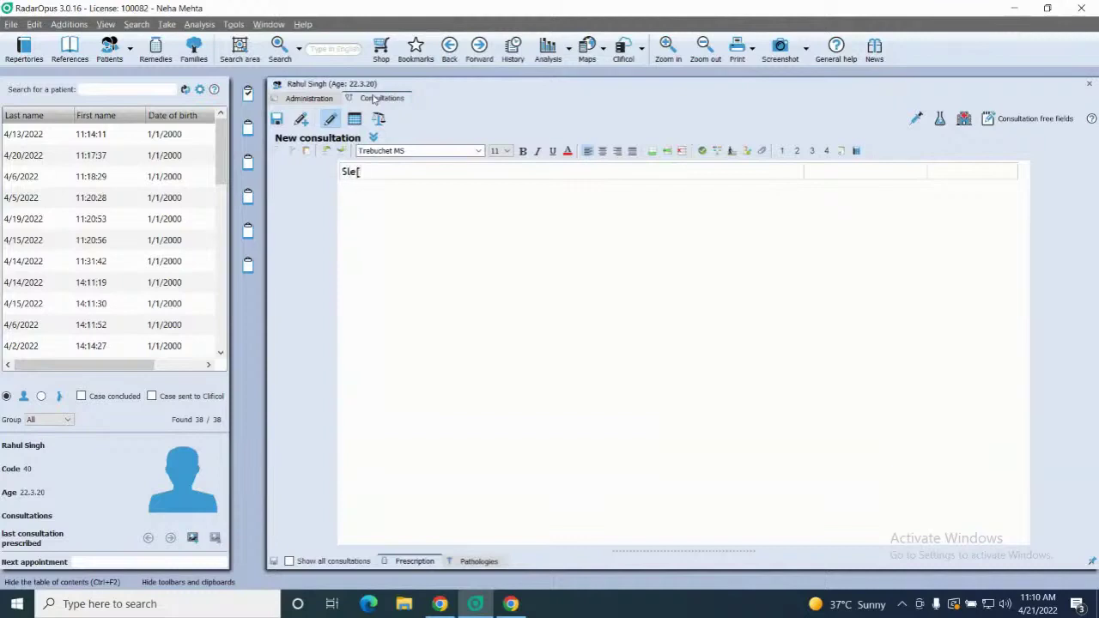
{"action": "type", "text": "eplessness since 5 months"}
{"action": "key", "text": "Return"}
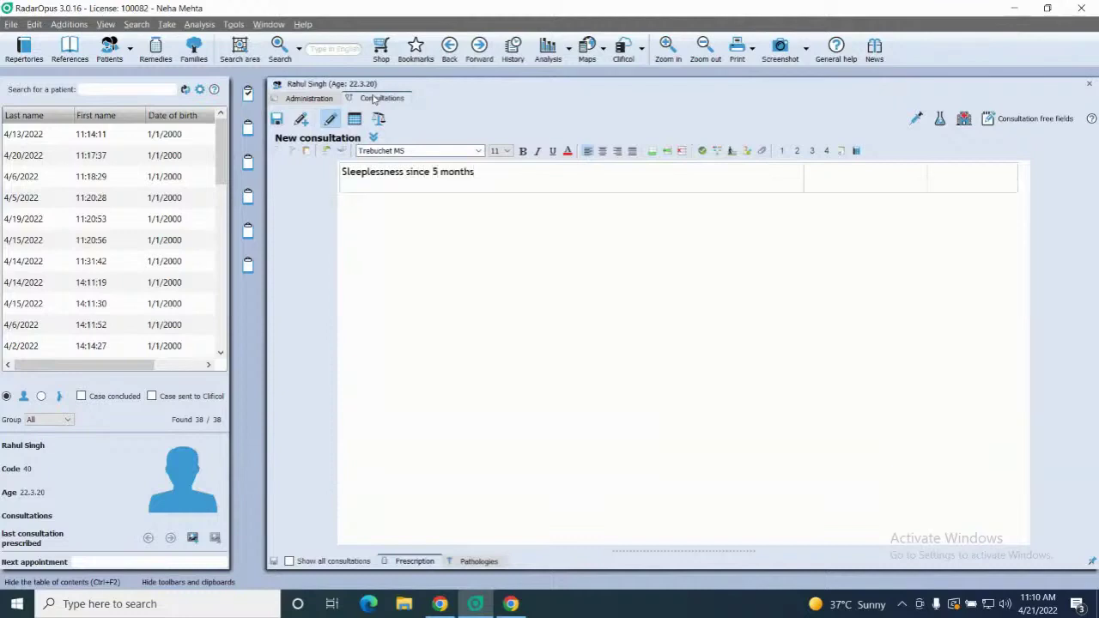
{"action": "type", "text": "<overthinking"}
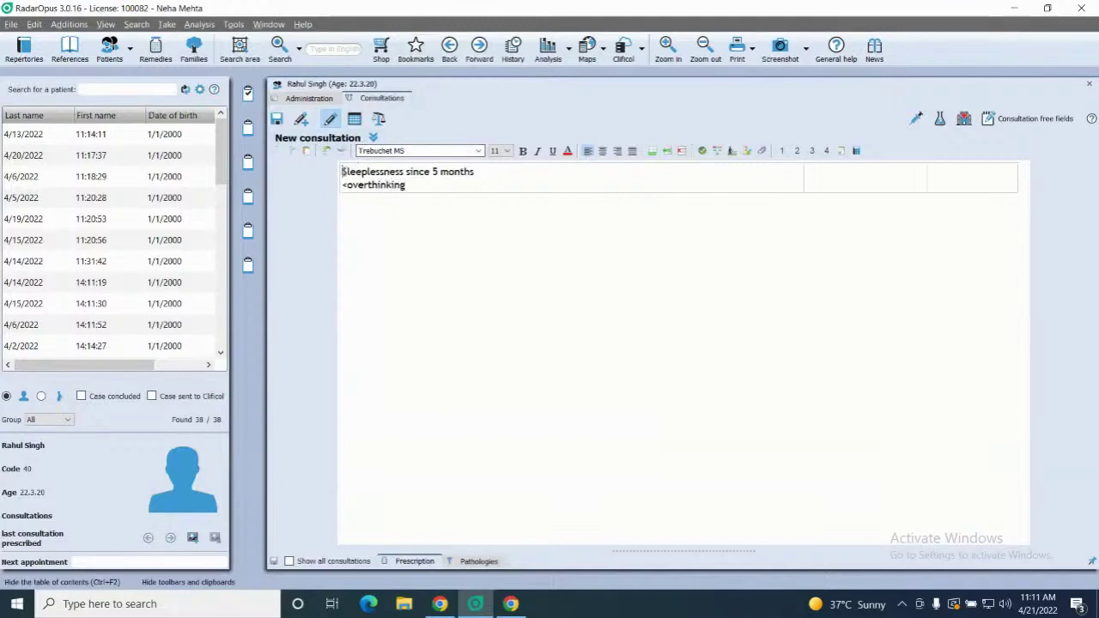
{"action": "type", "text": "1."}
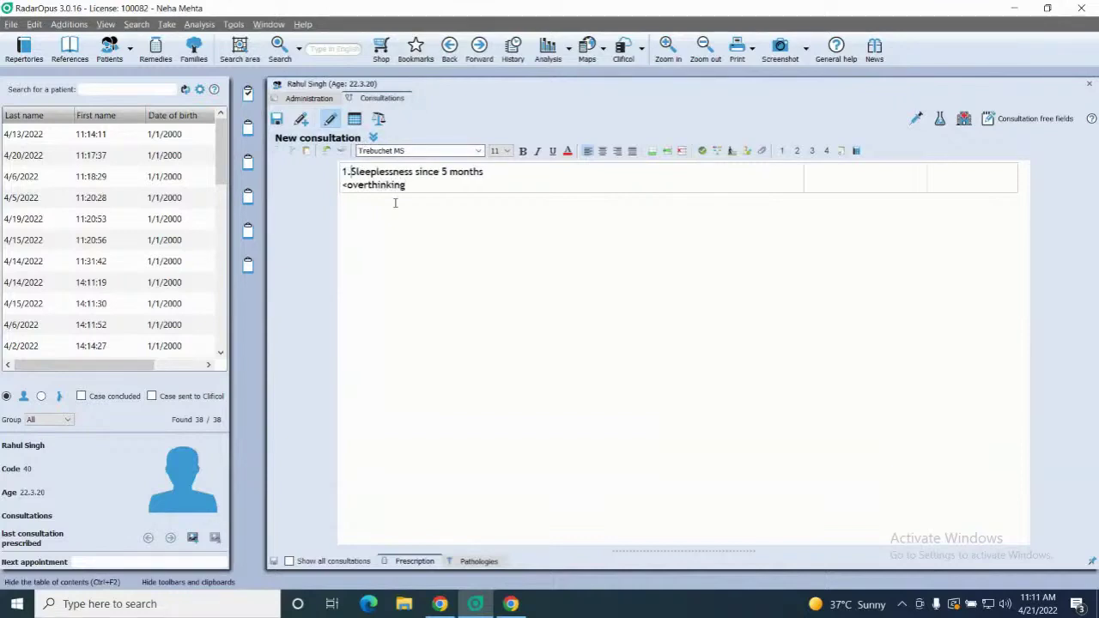
{"action": "key", "text": "BackSpace"}
{"action": "key", "text": "BackSpace"}
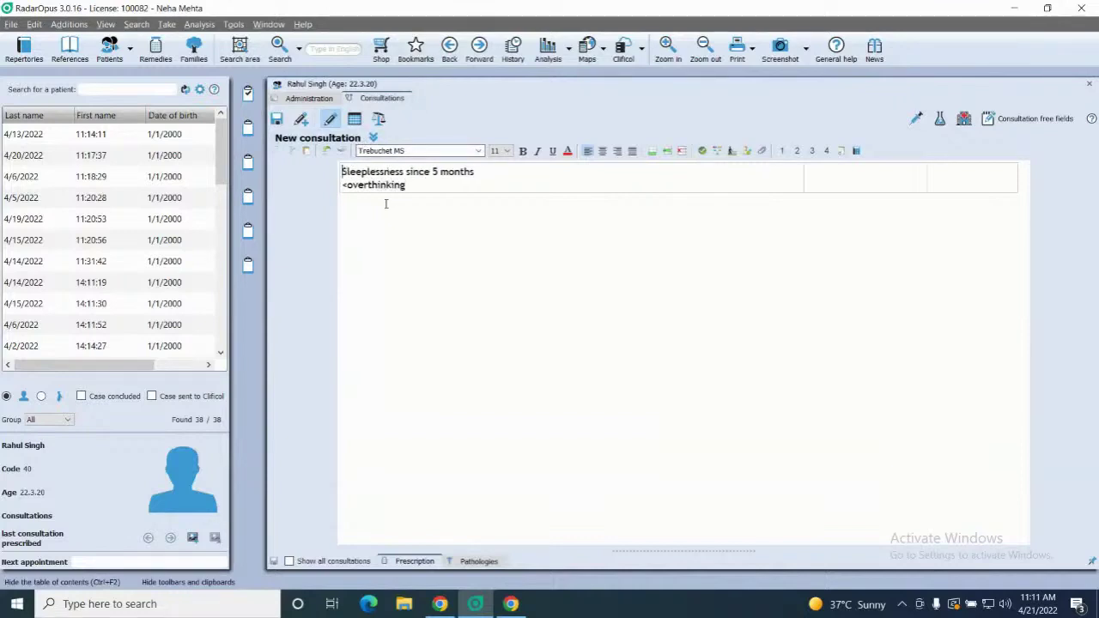
{"action": "type", "text": "C/O-"}
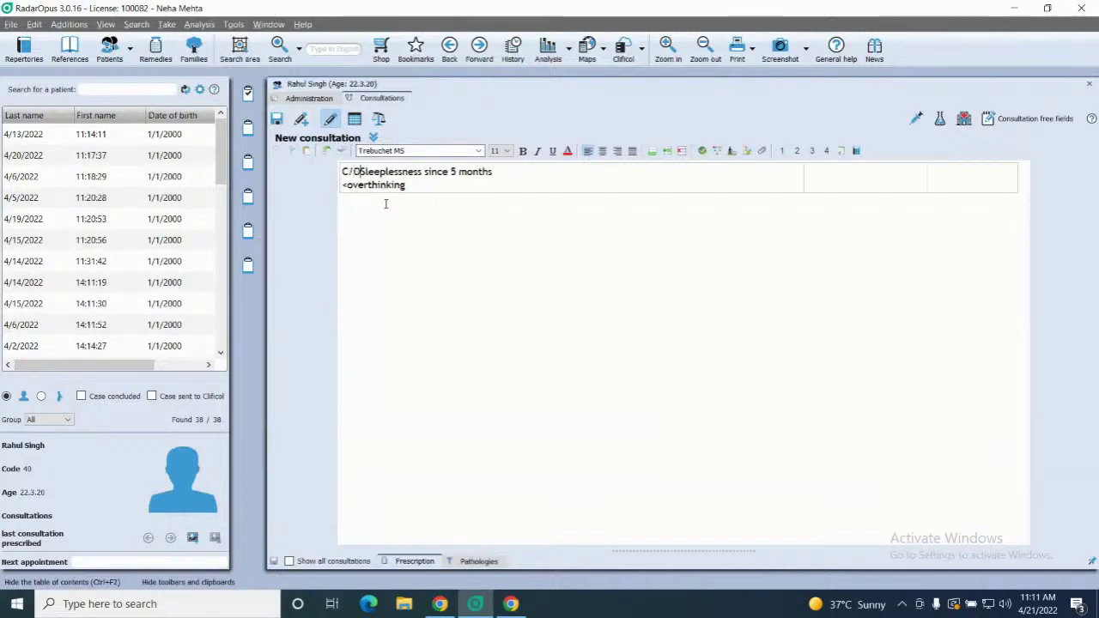
{"action": "key", "text": "Return"}
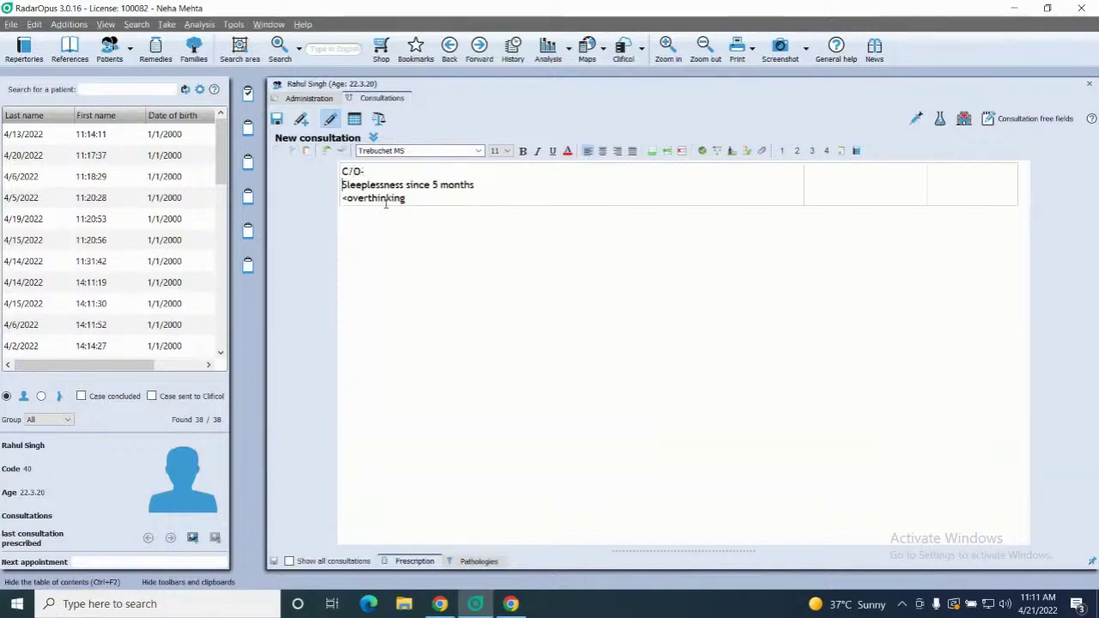
Number the first complaint and add '2. trembling of lower extrimities since 7 months'
{"action": "type", "text": "1."}
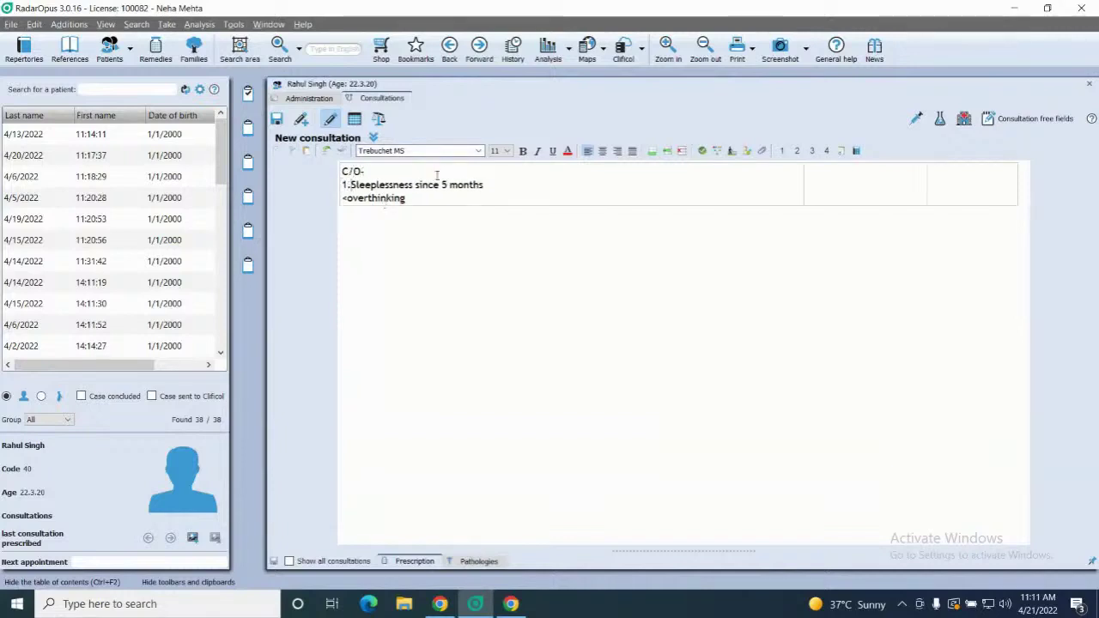
{"action": "key", "text": "Return"}
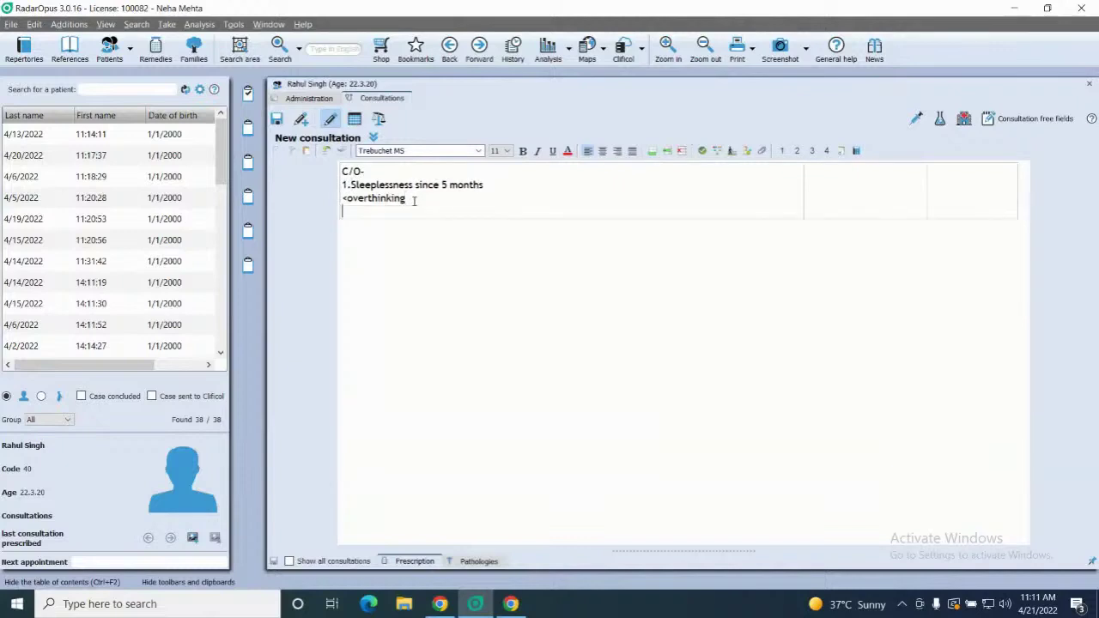
{"action": "type", "text": "2"}
{"action": "type", "text": ". trembling of lower extr"}
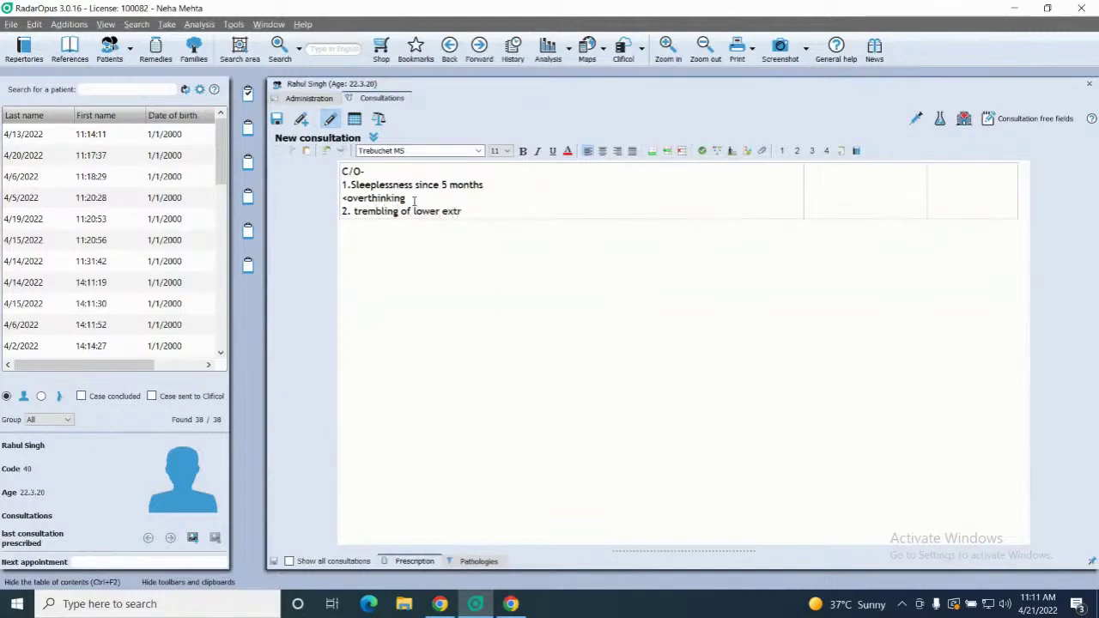
{"action": "type", "text": "imities since 7 m"}
{"action": "type", "text": "onths"}
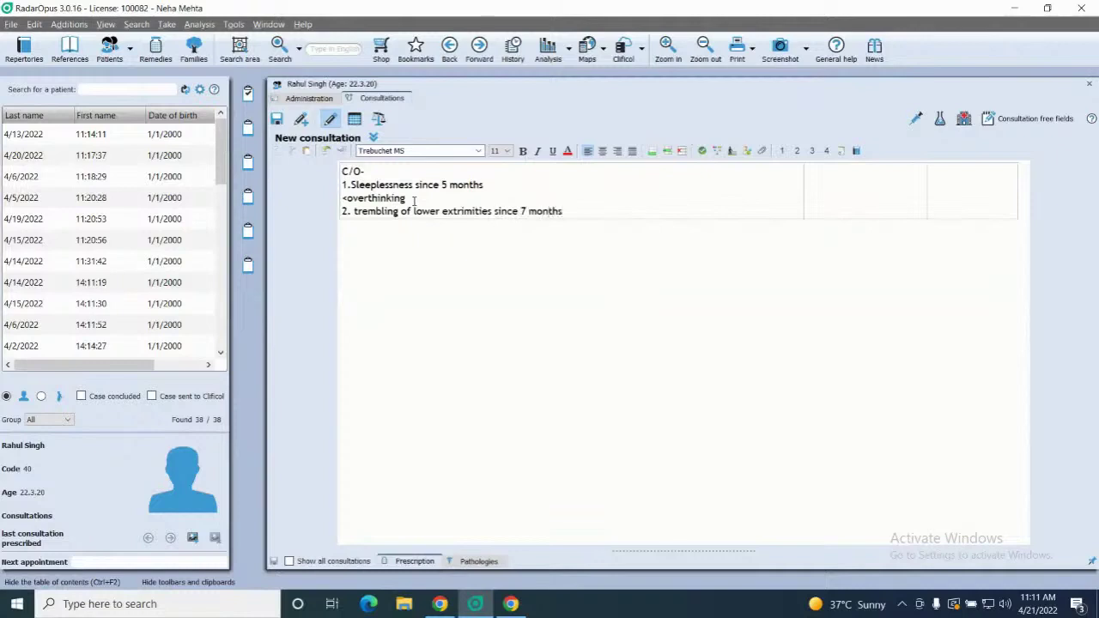
{"action": "key", "text": "Return"}
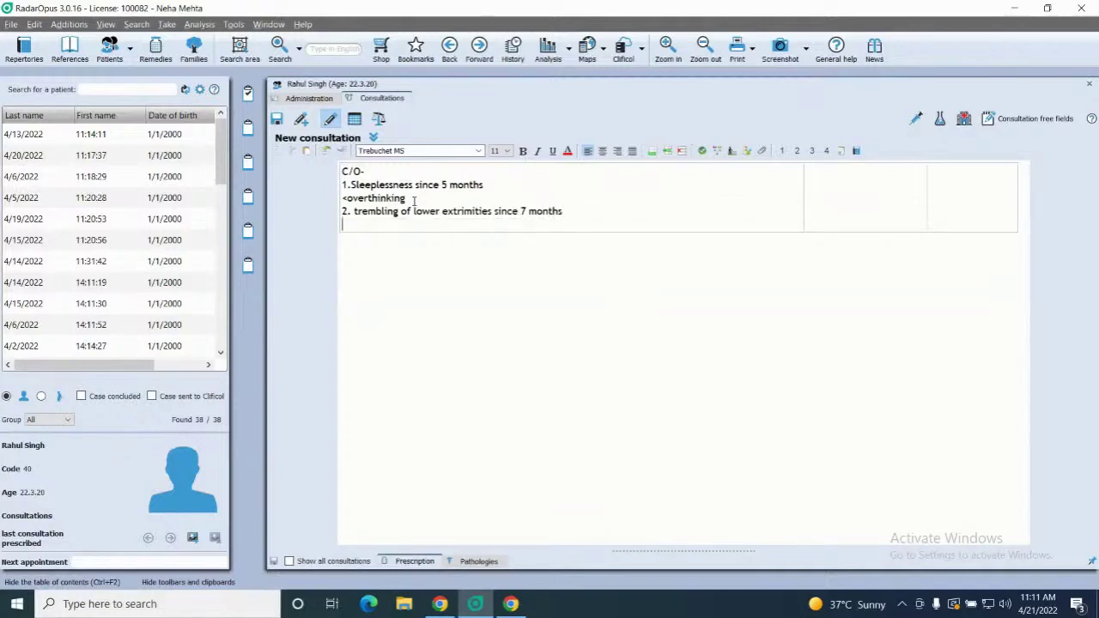
Add '<night' and complaint '3. Generalized weakness- Pt doesnt feel like doing anything', then insert a row
{"action": "type", "text": "<night"}
{"action": "key", "text": "Return"}
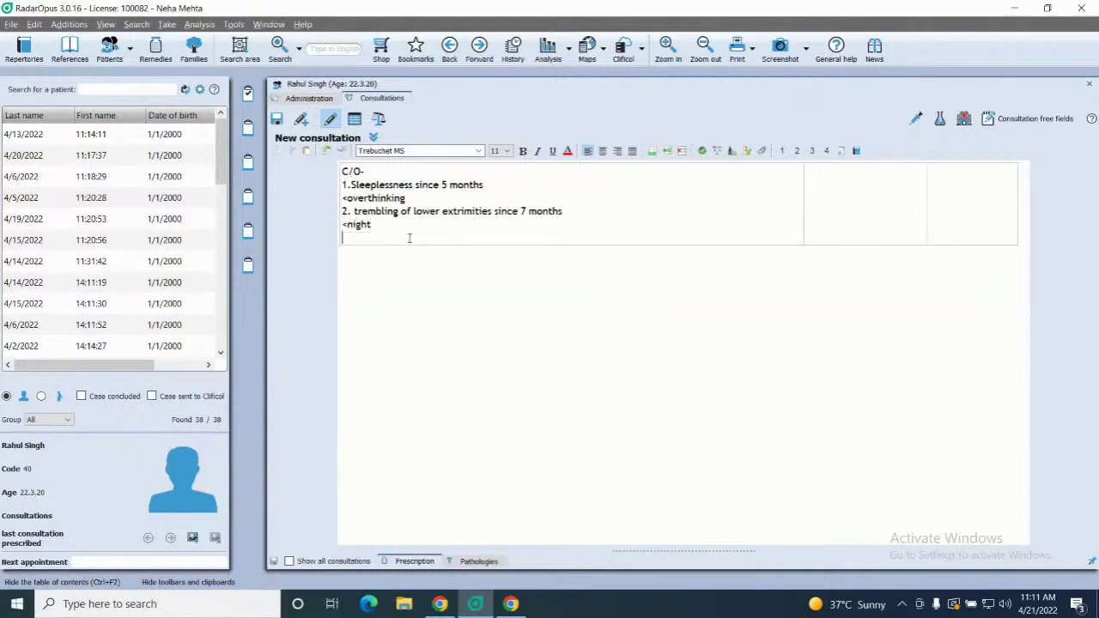
{"action": "type", "text": "3."}
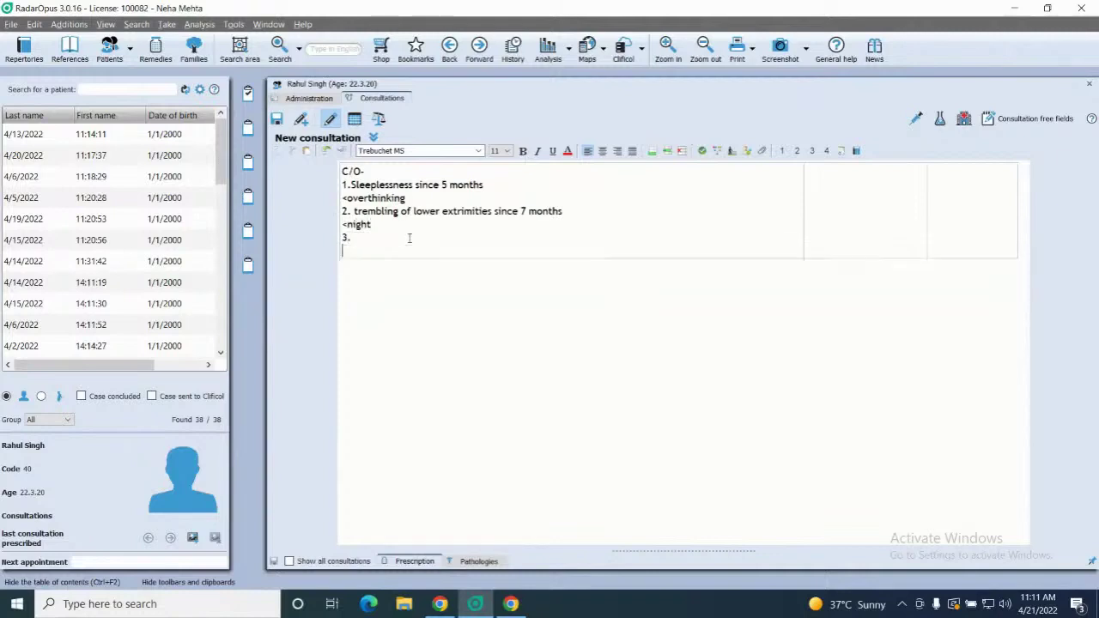
{"action": "key", "text": "BackSpace"}
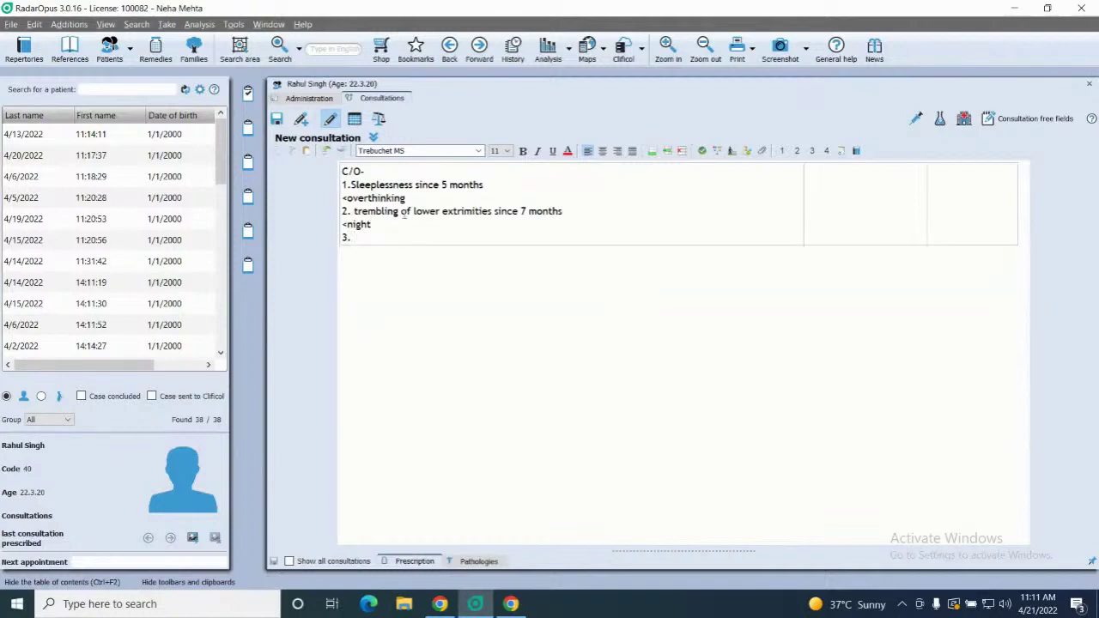
{"action": "type", "text": "w"}
{"action": "key", "text": "BackSpace"}
{"action": "type", "text": "Generalized weakness"}
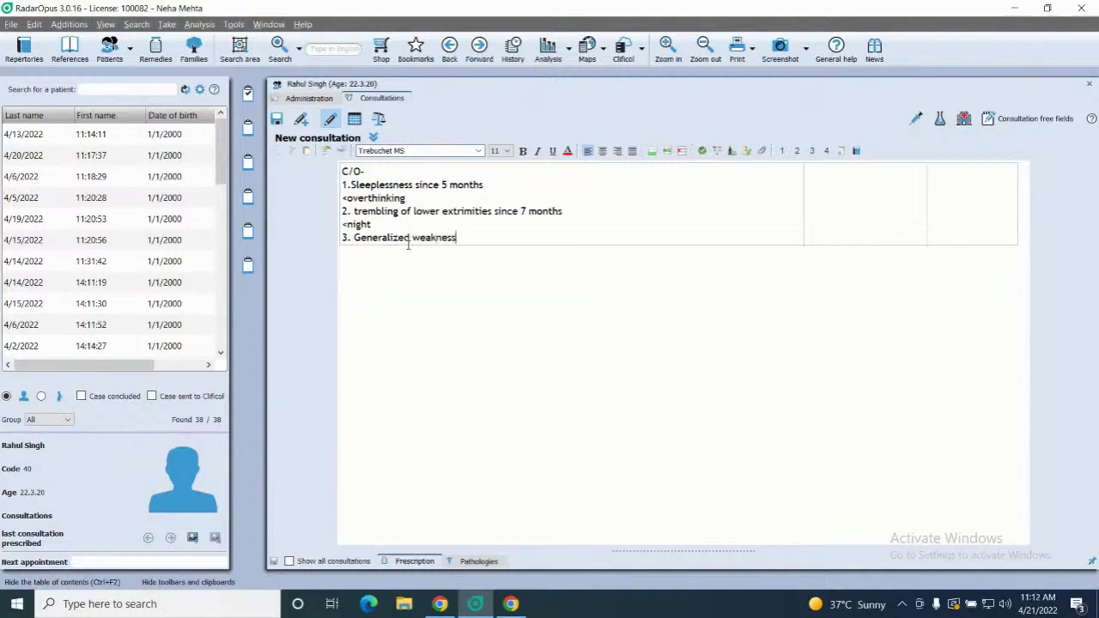
{"action": "type", "text": "- Pt doesnt feel like cdoi"}
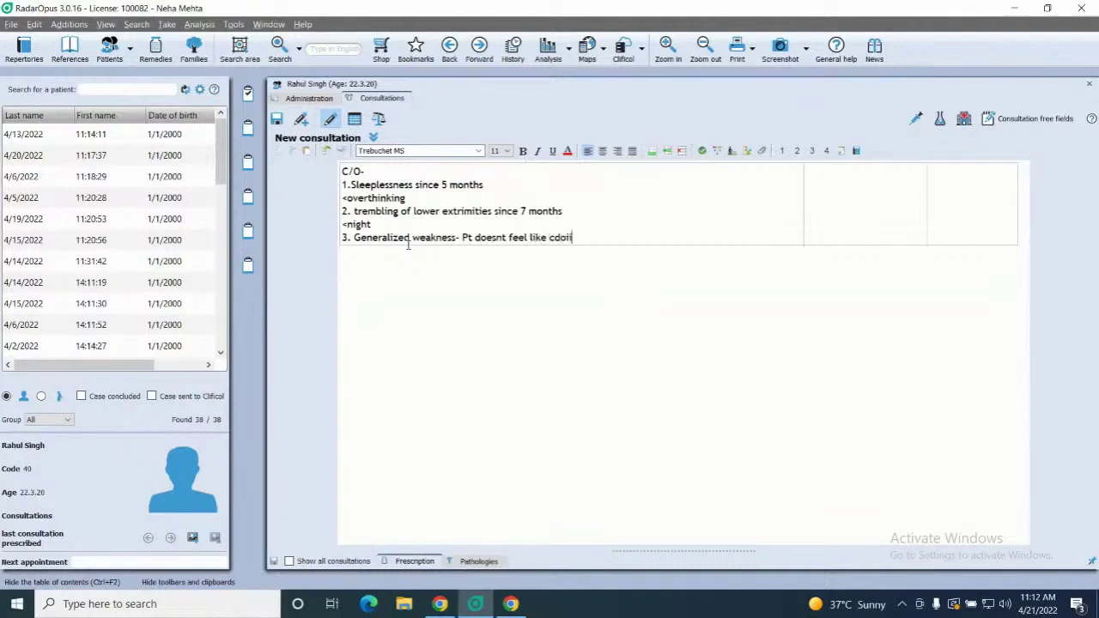
{"action": "key", "text": "BackSpace"}
{"action": "key", "text": "BackSpace"}
{"action": "key", "text": "BackSpace"}
{"action": "key", "text": "BackSpace"}
{"action": "key", "text": "BackSpace"}
{"action": "type", "text": "doing anything"}
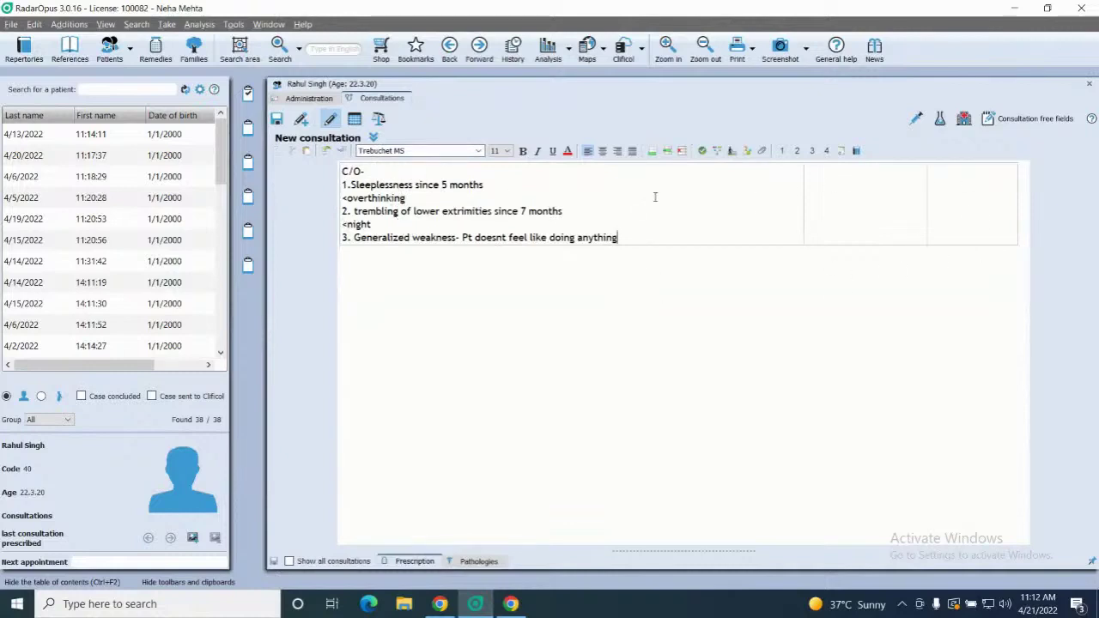
{"action": "left_click", "coordinate": [657, 154]}
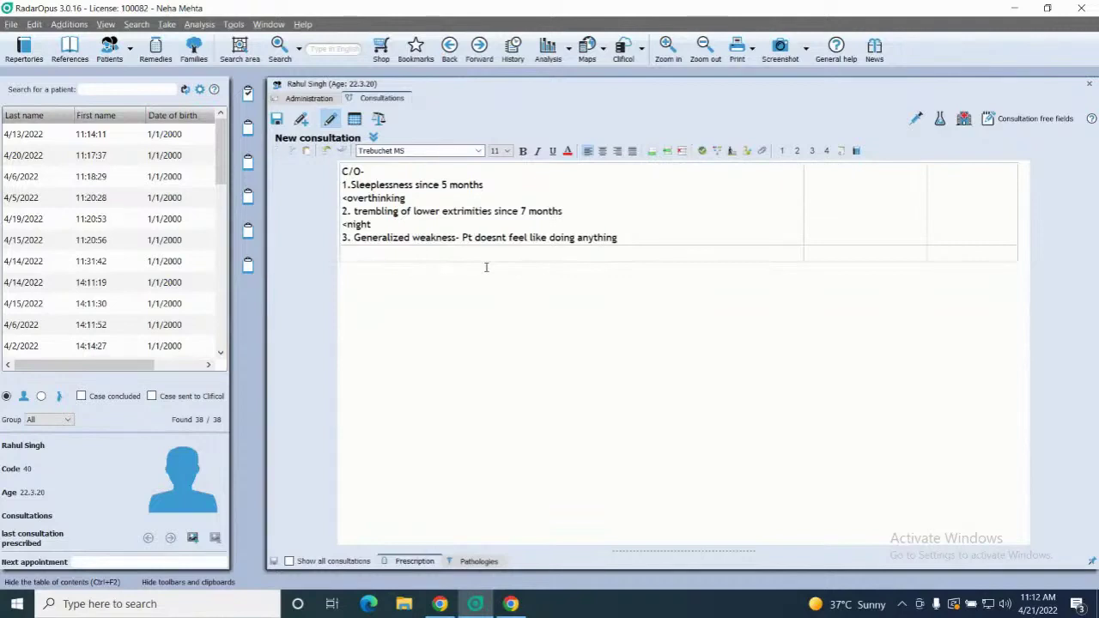
Type an HOPC- heading and the note that a close relative died few months ago, triggering the complaints
{"action": "type", "text": "HOPC-"}
{"action": "key", "text": "Return"}
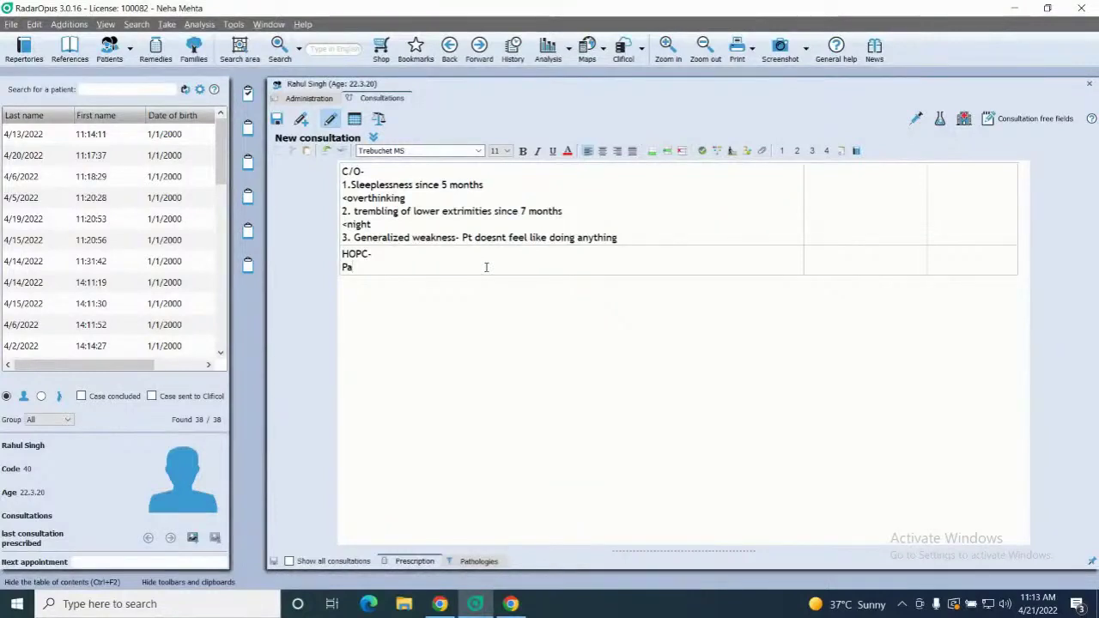
{"action": "key", "text": "BackSpace"}
{"action": "key", "text": "BackSpace"}
{"action": "type", "text": "Patient's c"}
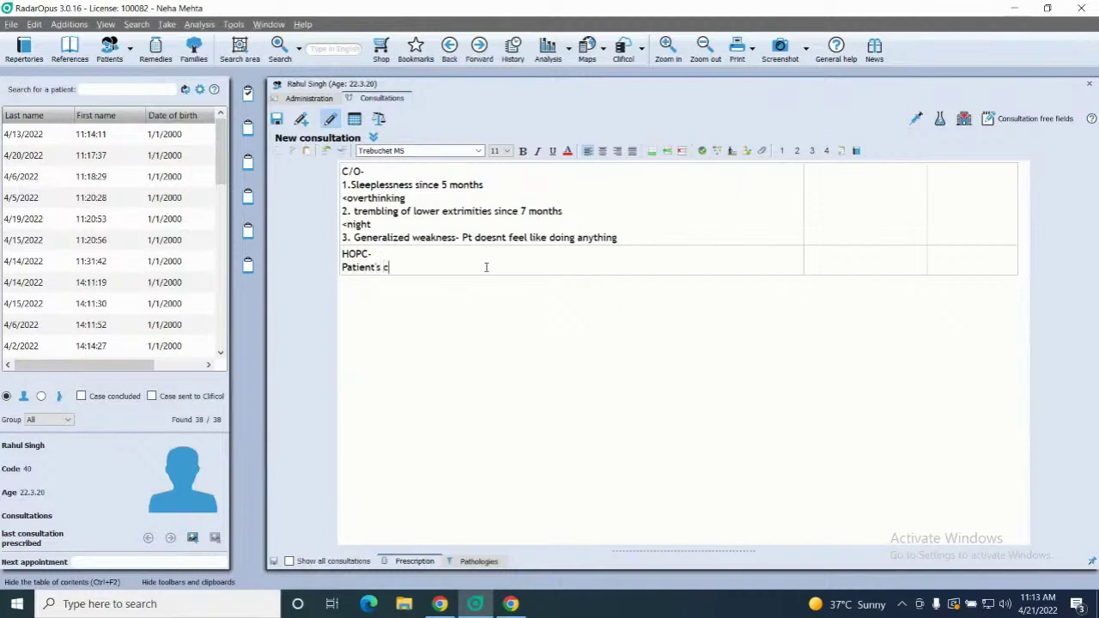
{"action": "type", "text": "lose rea"}
{"action": "type", "text": "lative die"}
{"action": "type", "text": "d fe"}
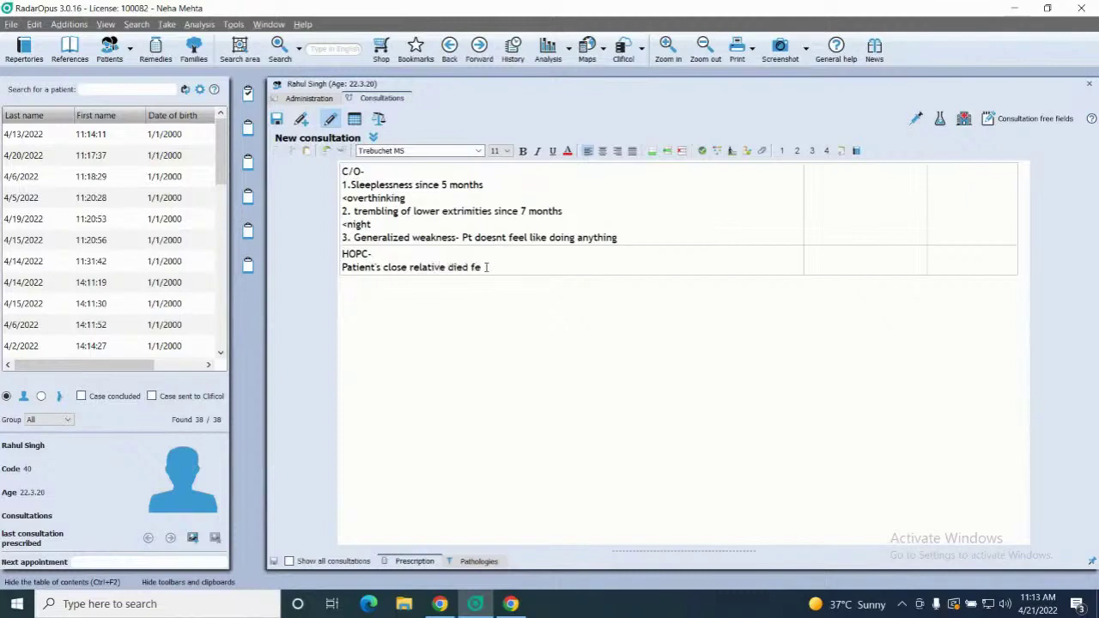
{"action": "type", "text": "w months ago since the"}
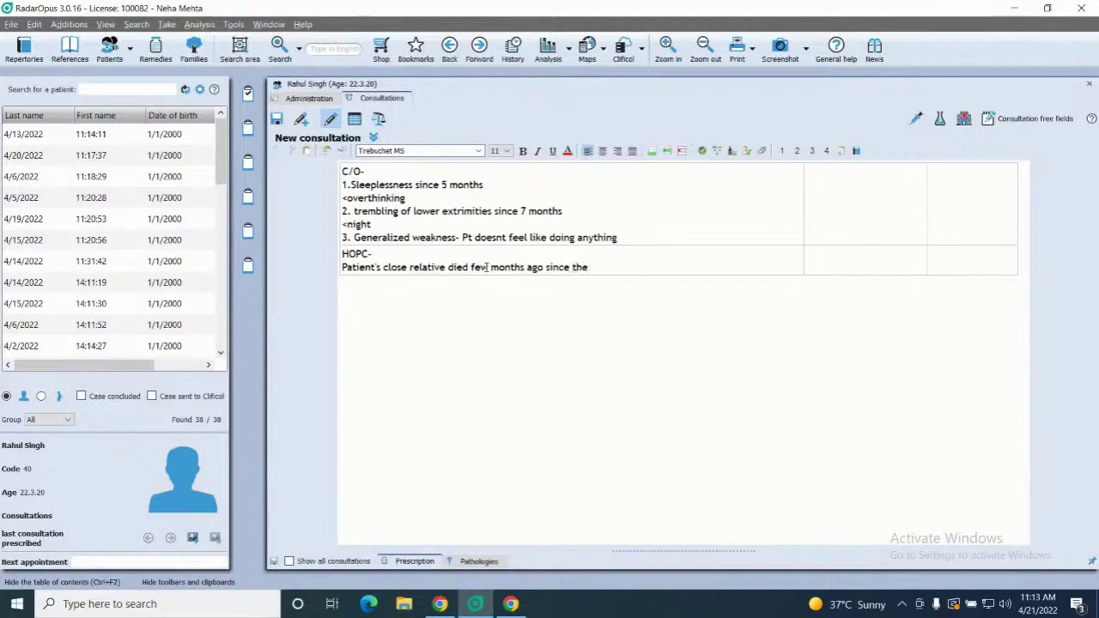
{"action": "type", "text": "n patient started with these c"}
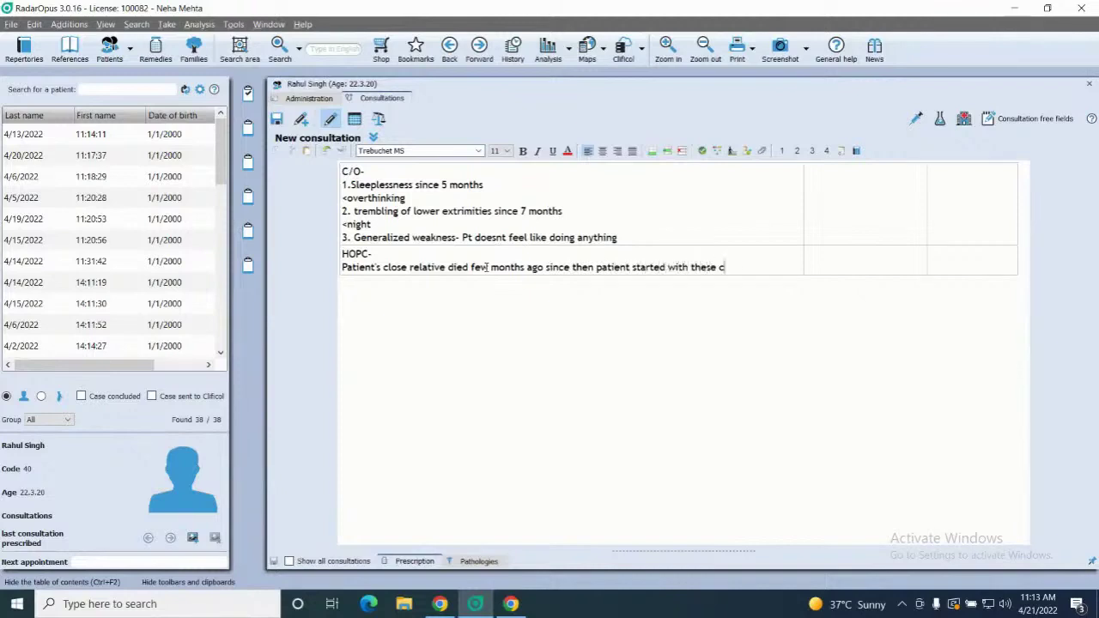
{"action": "type", "text": "omplaints."}
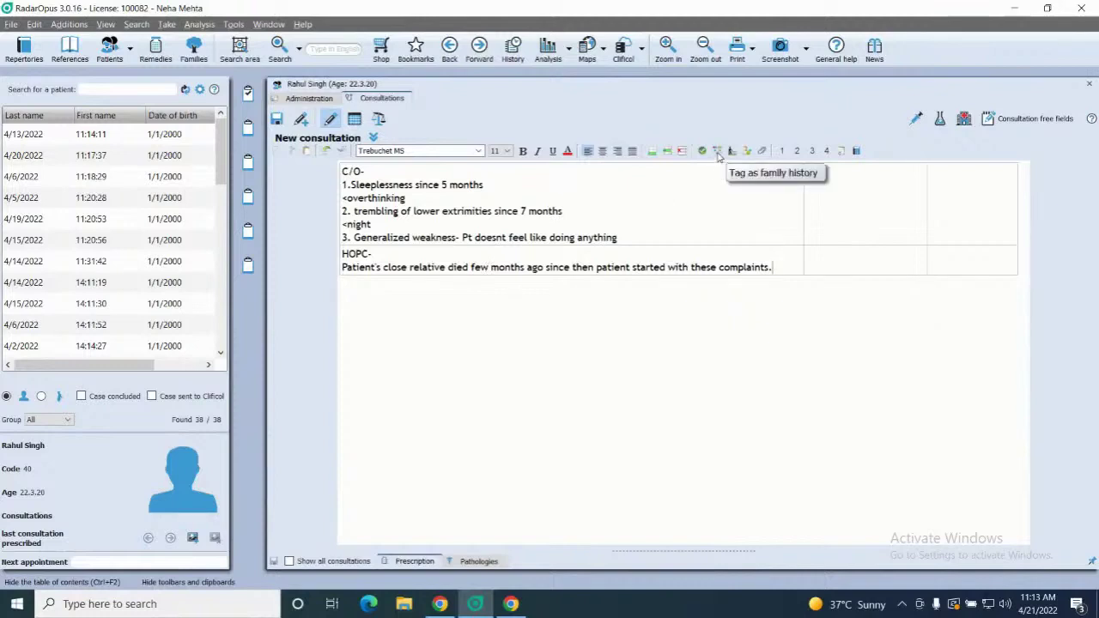
Insert an empty row below the HOPC note and check the empty family anamnesis window
{"action": "left_click", "coordinate": [651, 155]}
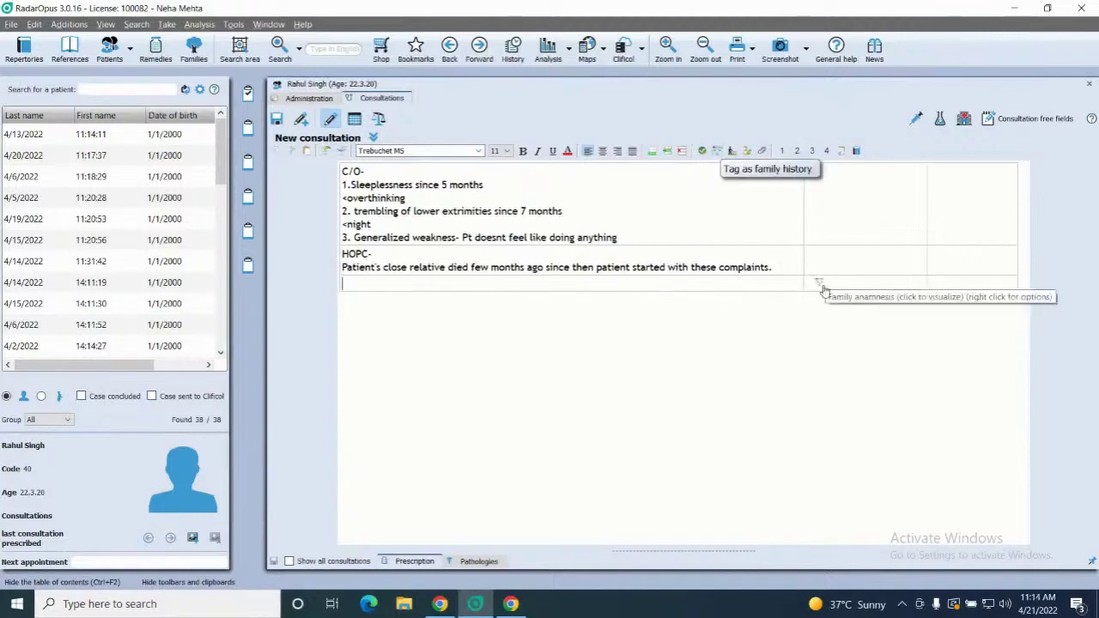
{"action": "left_click", "coordinate": [821, 285]}
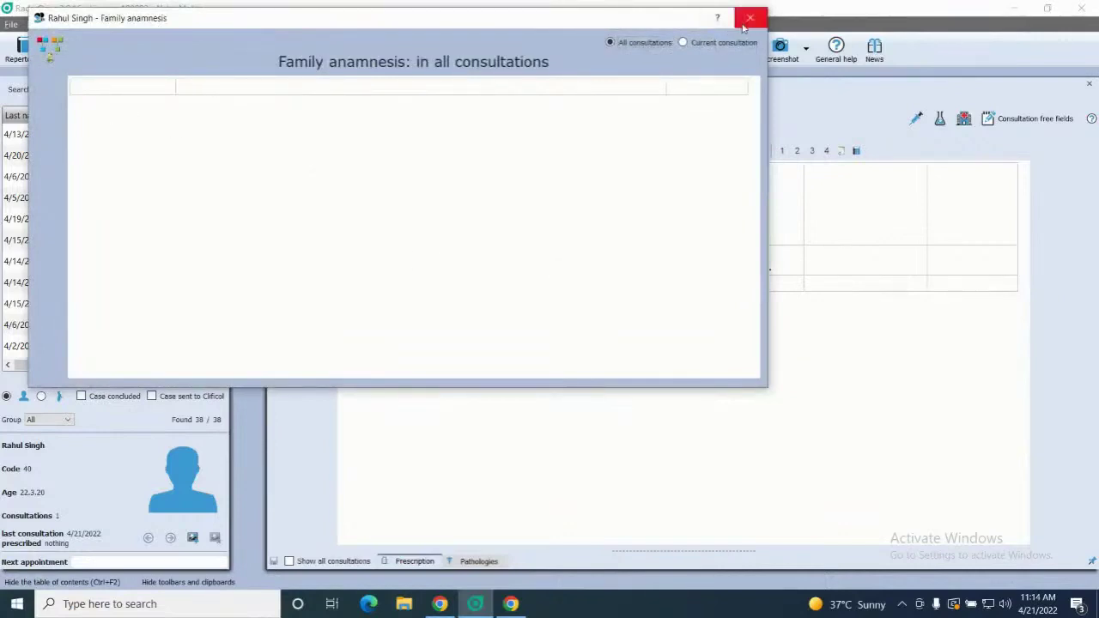
{"action": "left_click", "coordinate": [750, 17]}
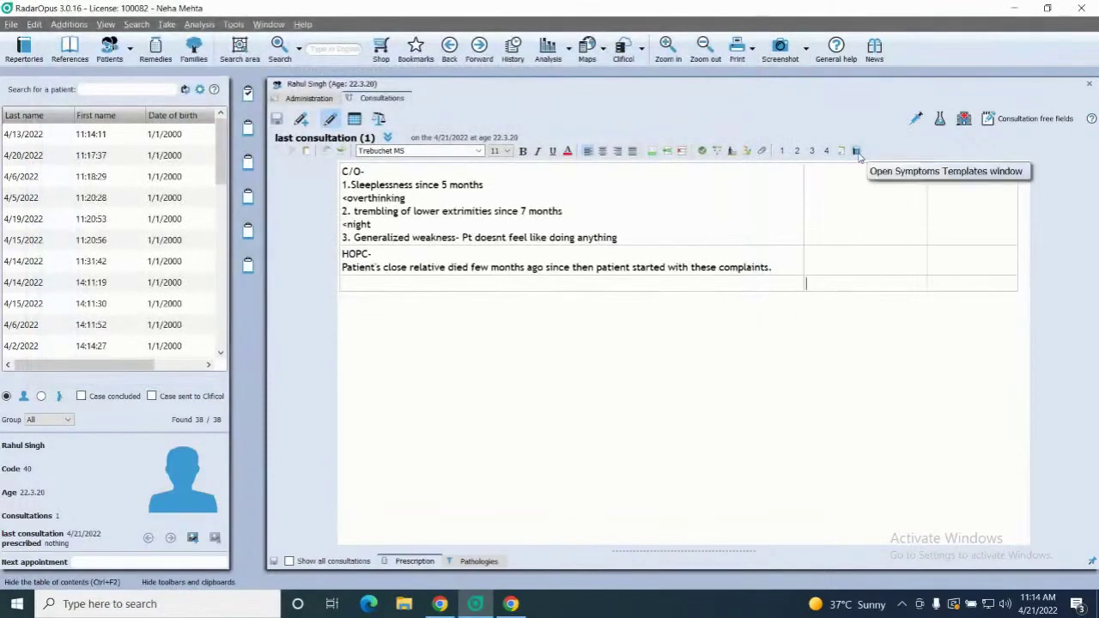
In the anamnesis template, tick Family history alcoholism, Diabetes mellitus and tuberculosis, then import them
{"action": "left_click", "coordinate": [856, 151]}
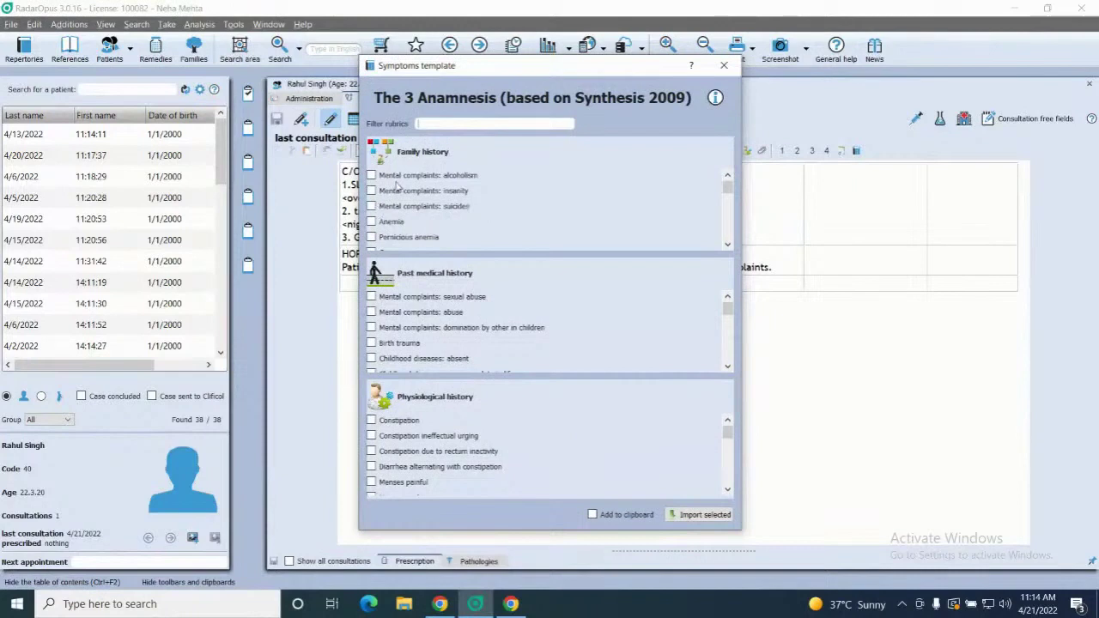
{"action": "left_click", "coordinate": [372, 177]}
{"action": "scroll", "coordinate": [562, 232], "scroll_direction": "down", "scroll_amount": 3}
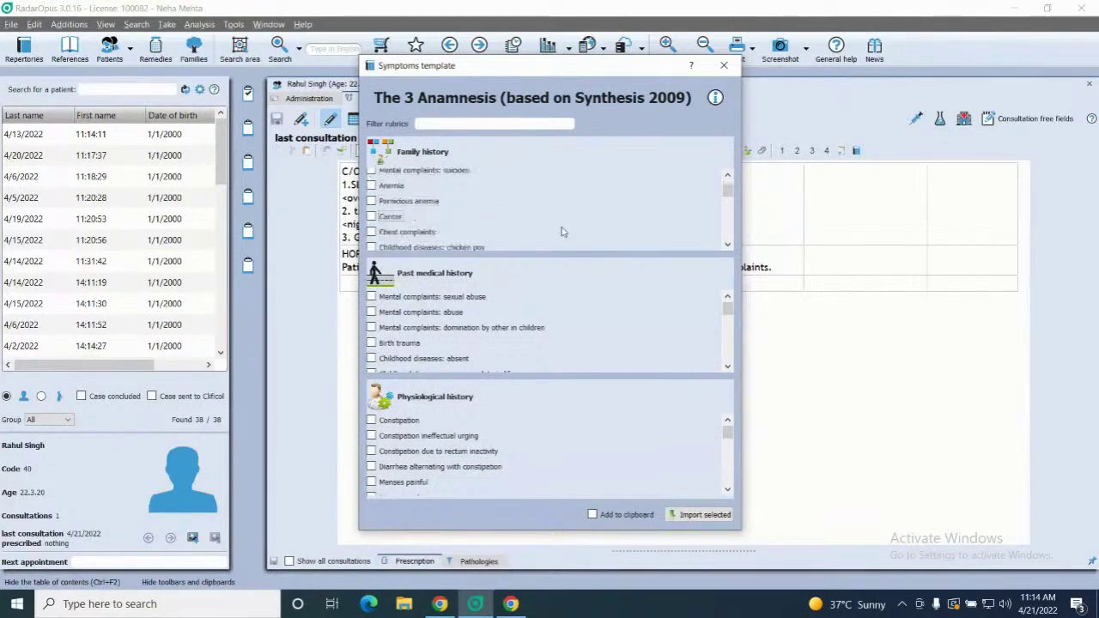
{"action": "scroll", "coordinate": [562, 232], "scroll_direction": "down", "scroll_amount": 2}
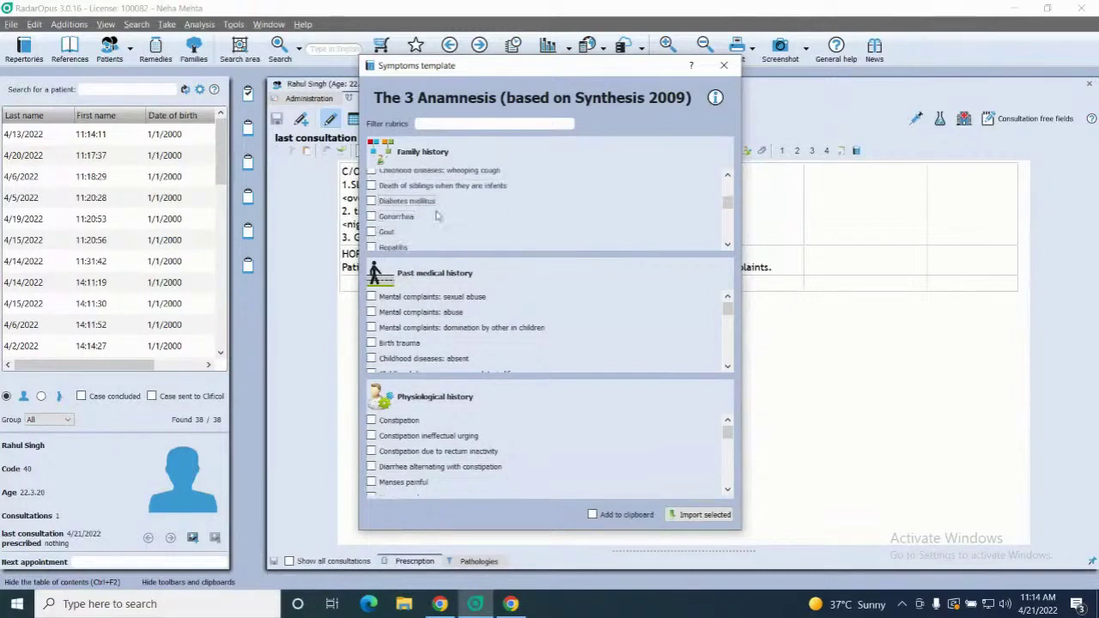
{"action": "left_click", "coordinate": [371, 201]}
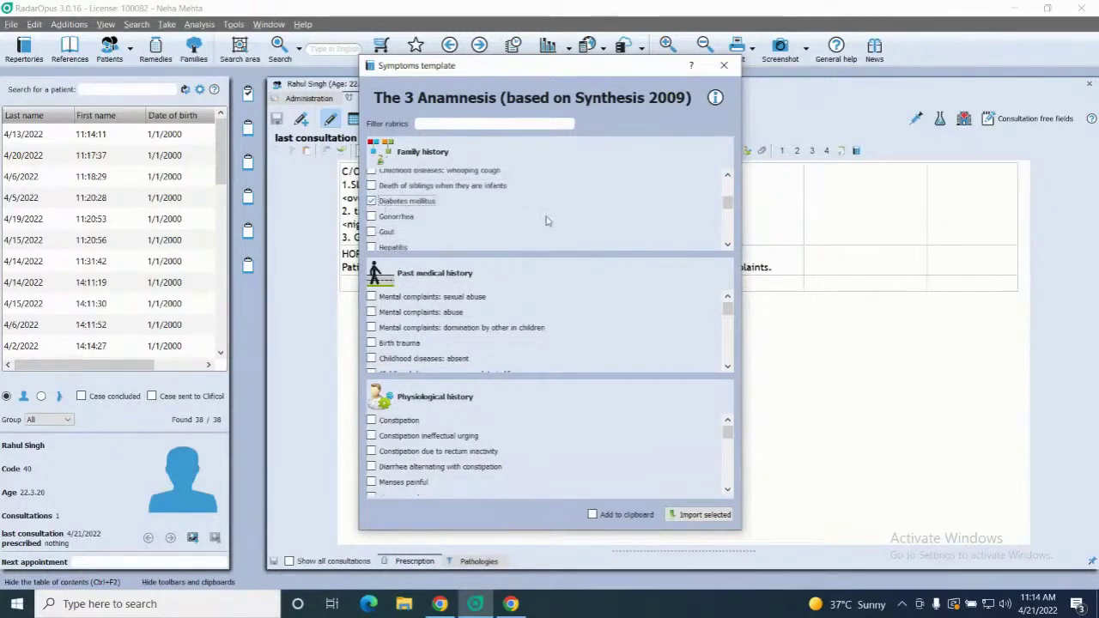
{"action": "scroll", "coordinate": [546, 222], "scroll_direction": "down", "scroll_amount": 4}
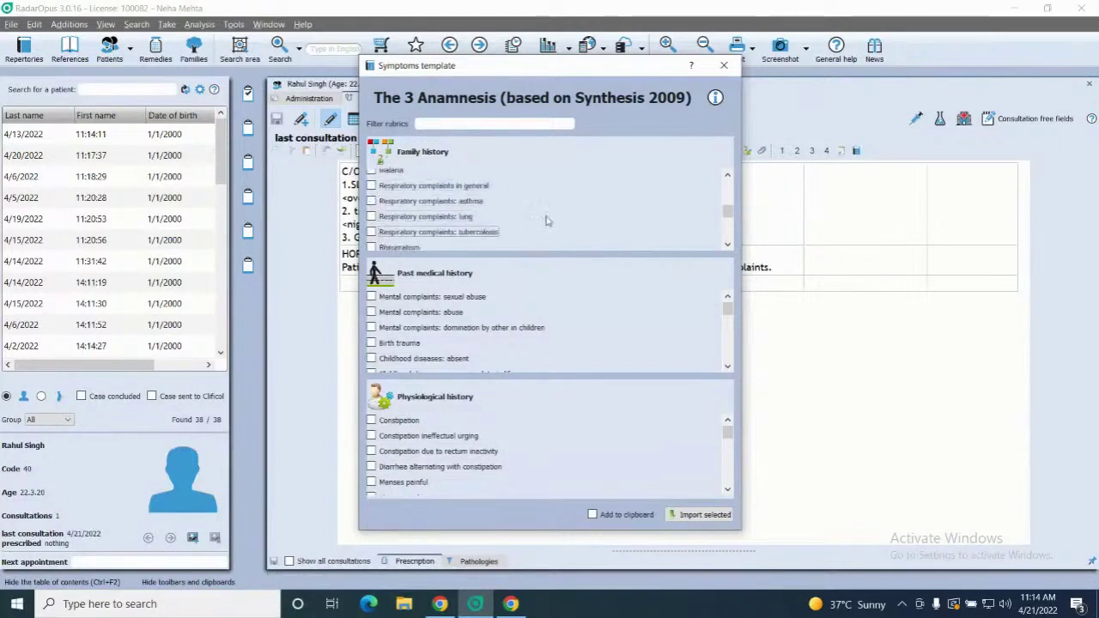
{"action": "scroll", "coordinate": [546, 222], "scroll_direction": "down", "scroll_amount": 1}
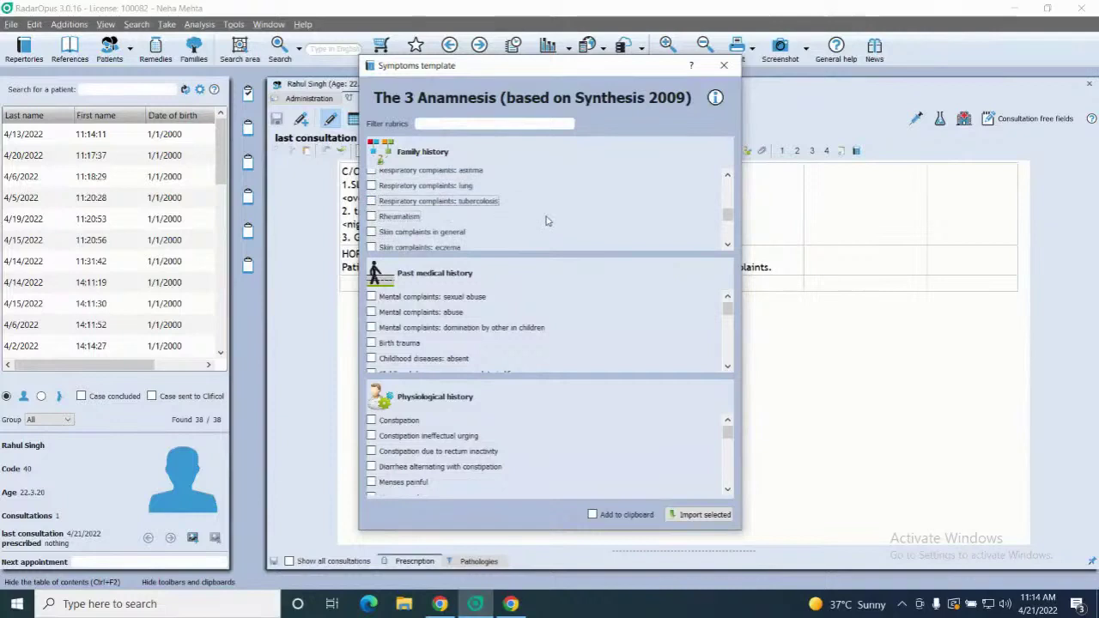
{"action": "left_click", "coordinate": [372, 201]}
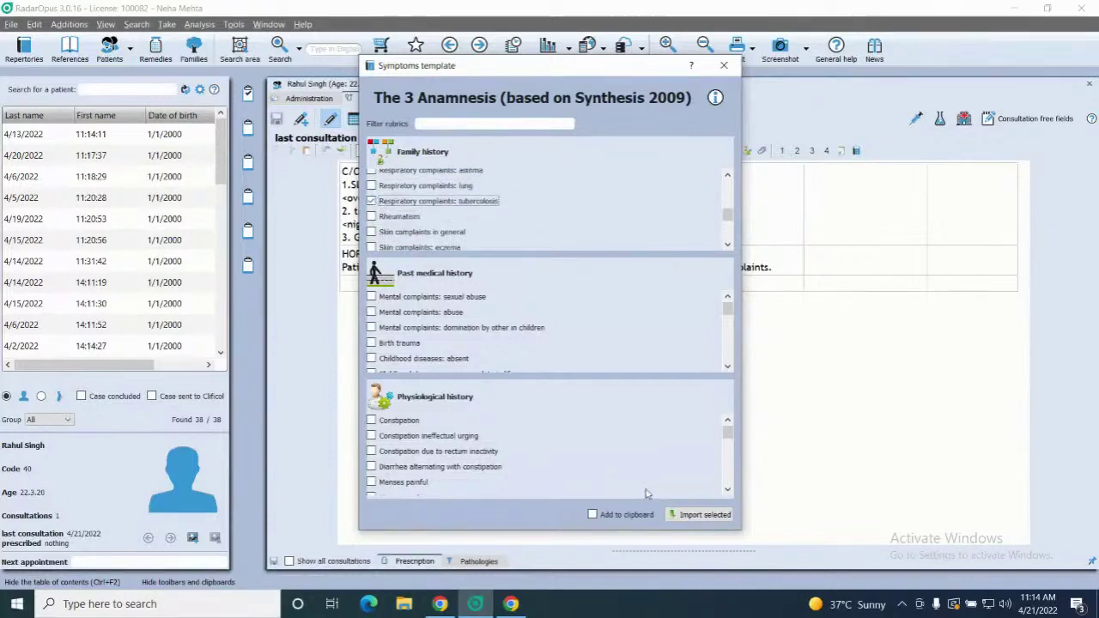
{"action": "left_click", "coordinate": [697, 515]}
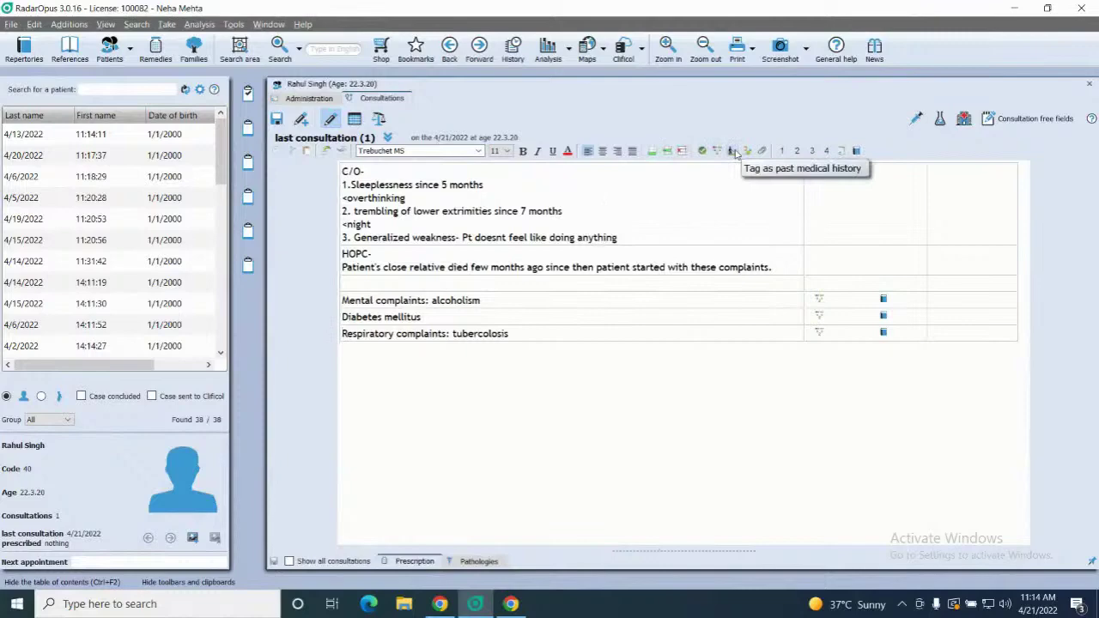
Reopen the anamnesis template and tick Past medical history 'Childhood diseases: whooping cough'
{"action": "left_click", "coordinate": [856, 151]}
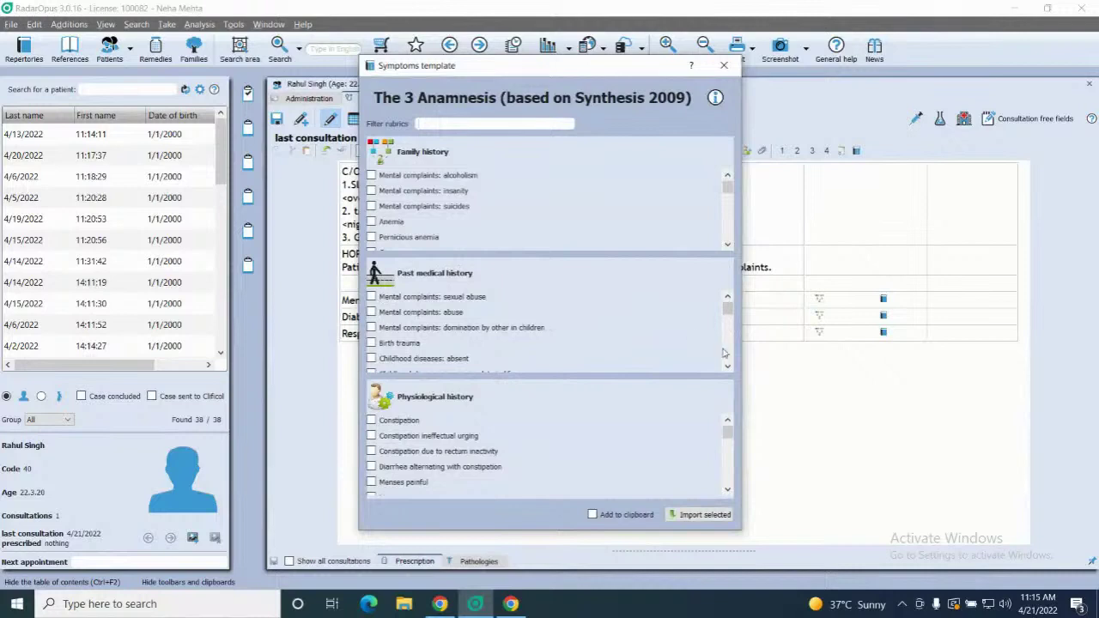
{"action": "scroll", "coordinate": [726, 354], "scroll_direction": "down", "scroll_amount": 2}
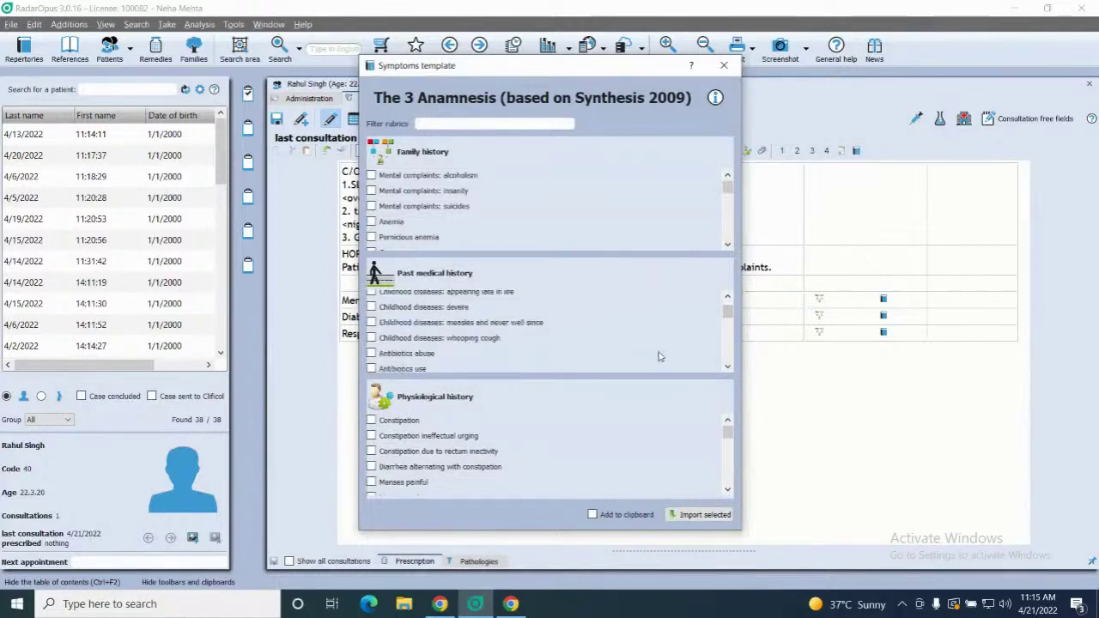
{"action": "scroll", "coordinate": [660, 356], "scroll_direction": "up", "scroll_amount": 2}
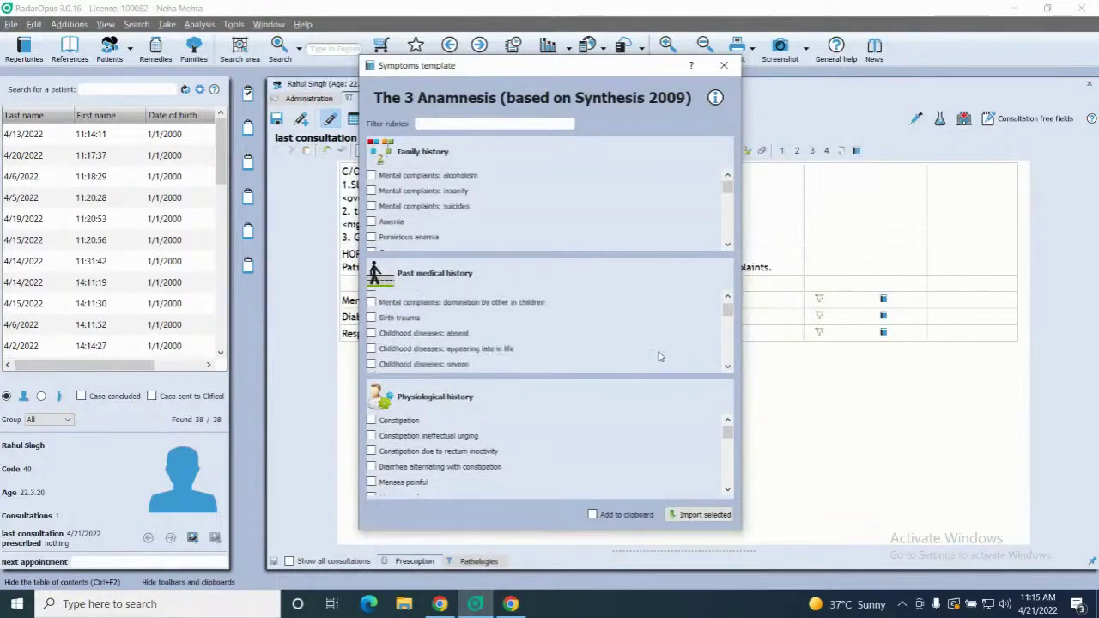
{"action": "scroll", "coordinate": [660, 356], "scroll_direction": "down", "scroll_amount": 1}
{"action": "scroll", "coordinate": [659, 356], "scroll_direction": "down", "scroll_amount": 2}
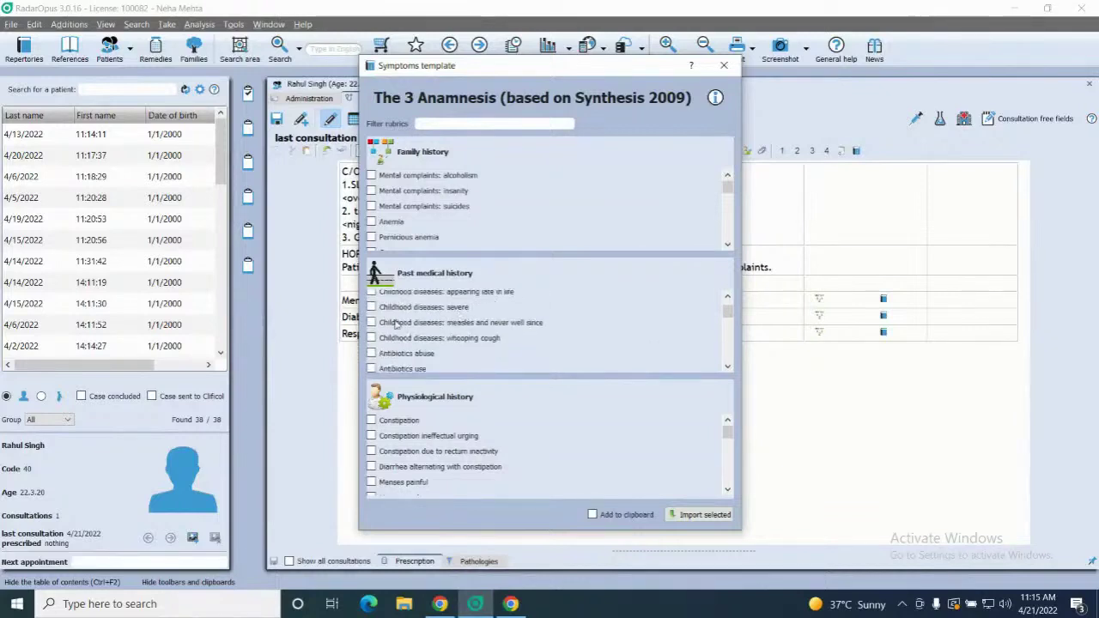
{"action": "left_click", "coordinate": [372, 337]}
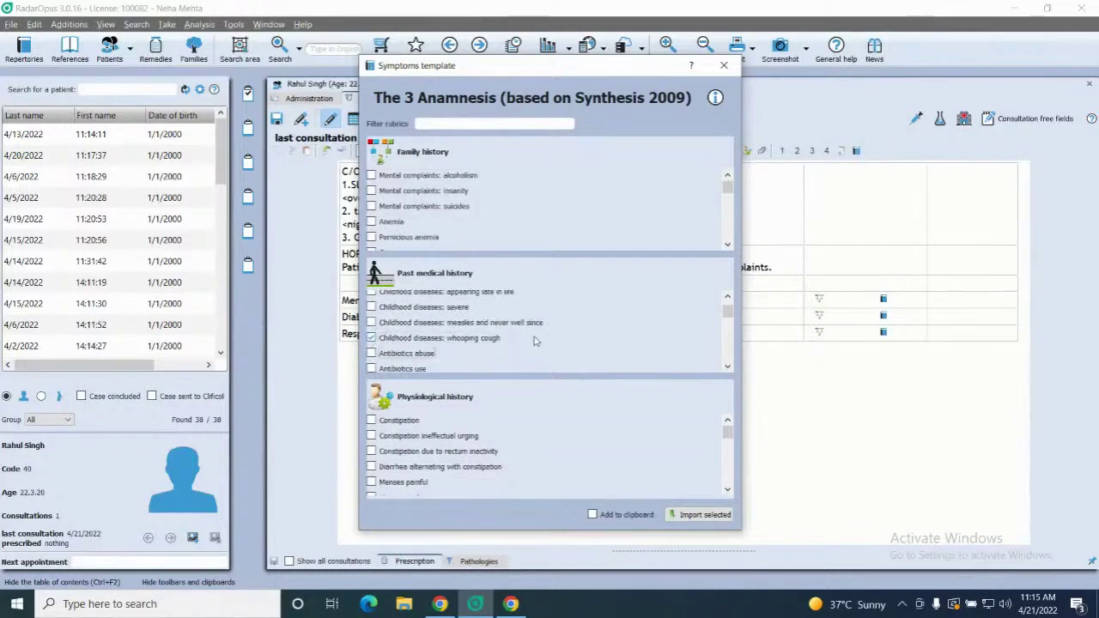
{"action": "scroll", "coordinate": [534, 341], "scroll_direction": "down", "scroll_amount": 8}
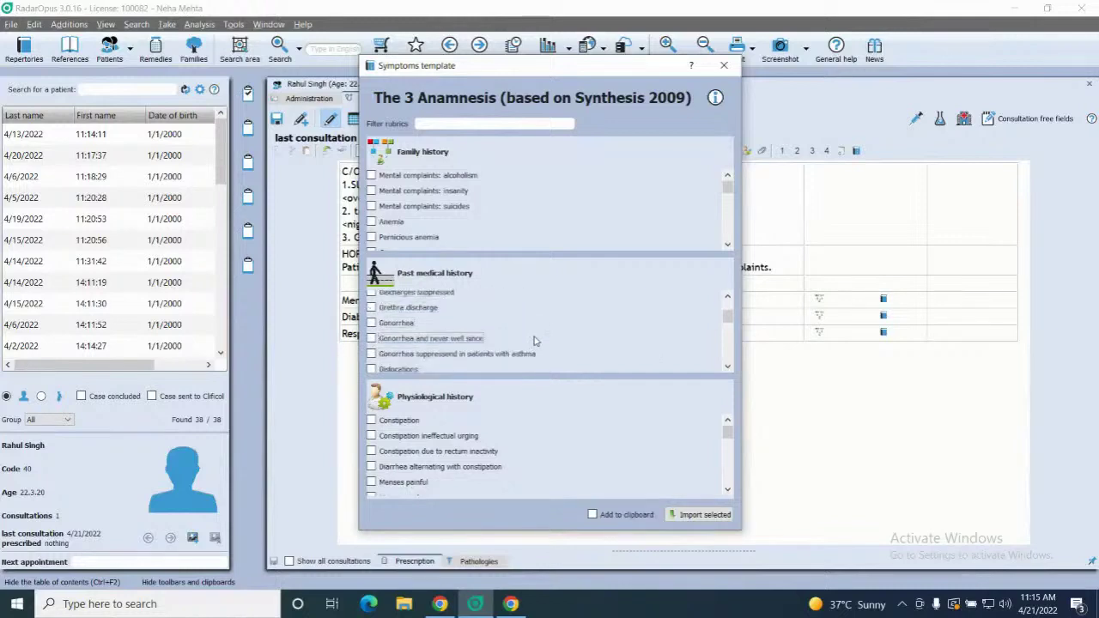
{"action": "scroll", "coordinate": [533, 341], "scroll_direction": "down", "scroll_amount": 5}
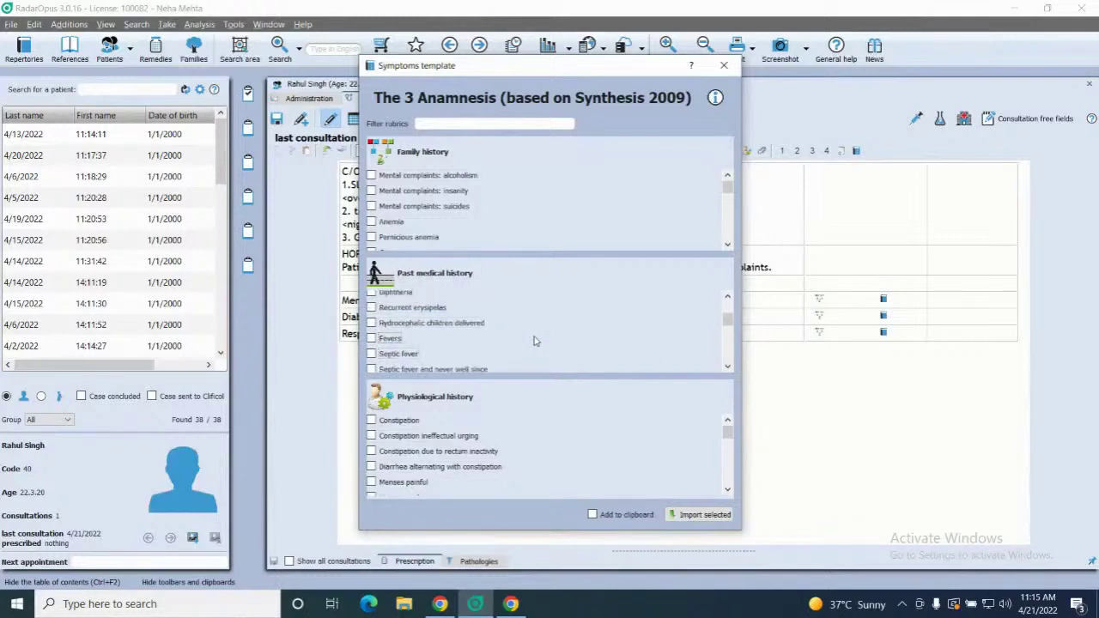